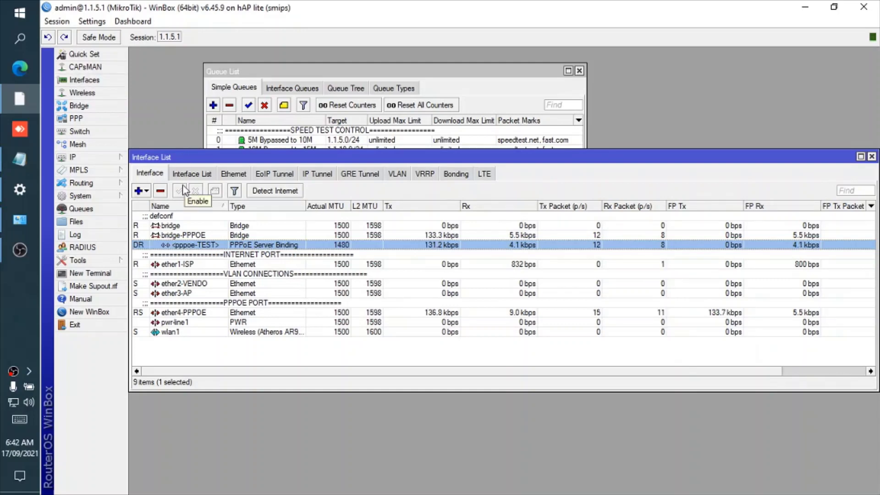
Step: Narrow the interface list's Name column and review the ether1-ISP, ether2-VENDO, ether3-AP and ether4-PPPOE ports, then close the list
mouse_move(228, 206)
mouse_down()
mouse_move(238, 205)
mouse_move(197, 206)
mouse_move(216, 206)
mouse_up()
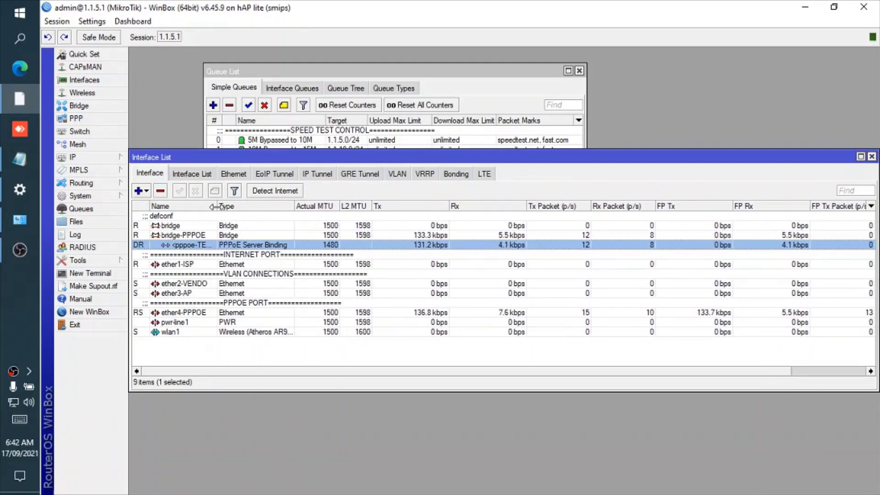
click(194, 264)
click(192, 285)
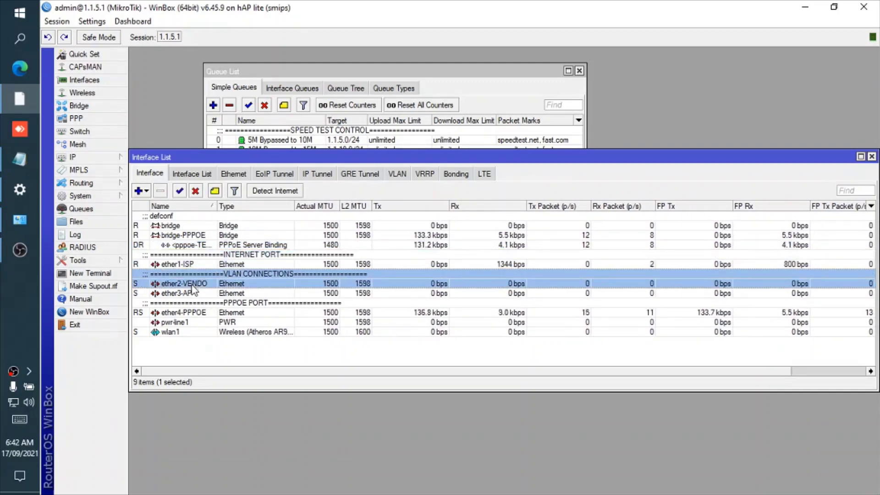
click(192, 294)
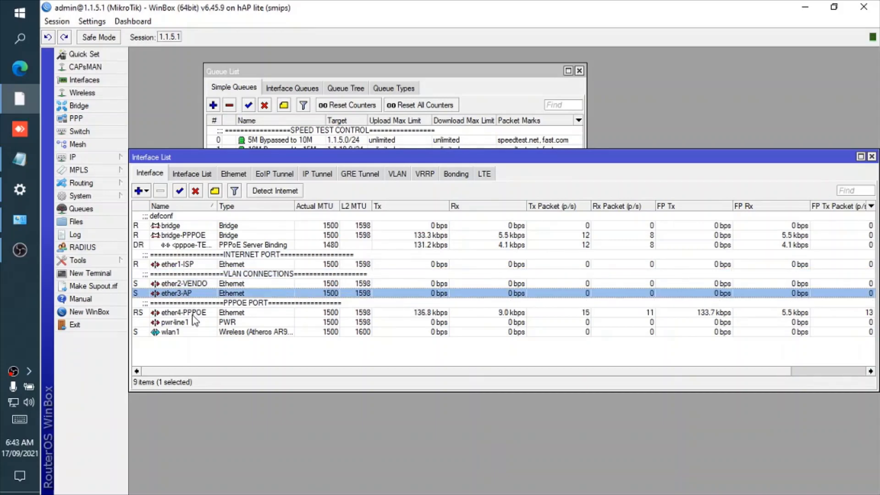
click(194, 313)
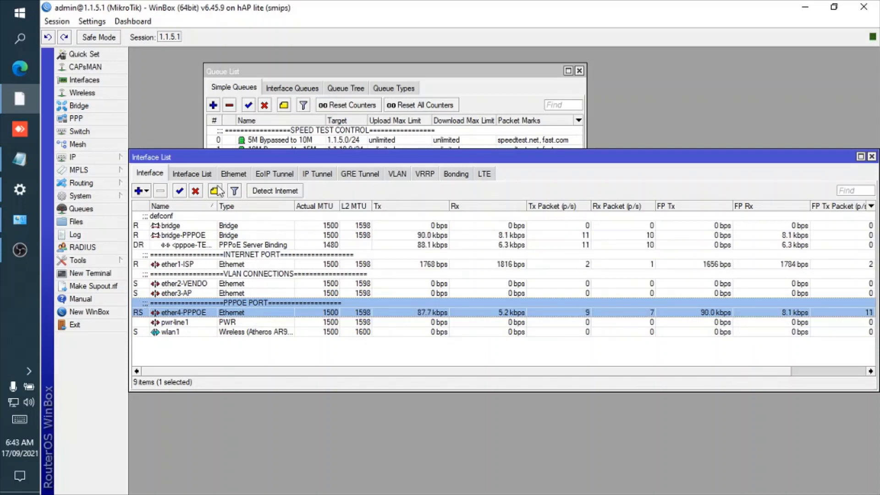
click(871, 157)
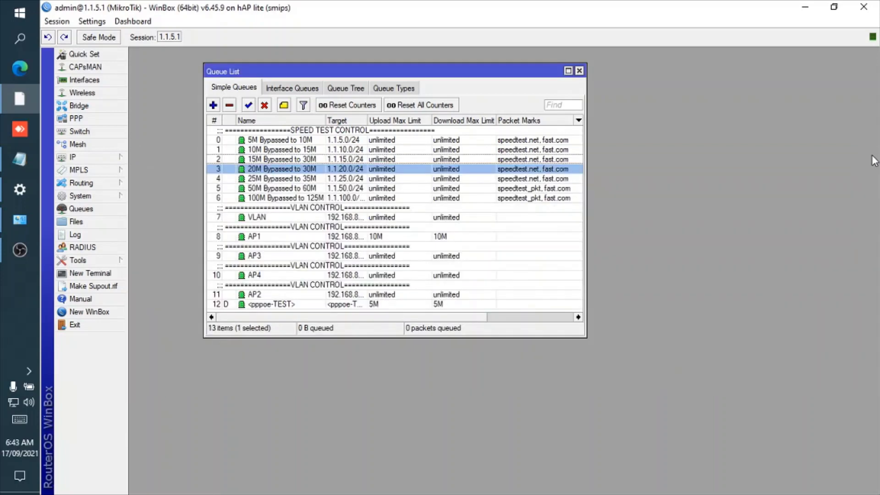
Step: Examine the IP pools for the bypassed speed plans, DHCP and payment reminder, and check which pool addresses are in use
click(114, 158)
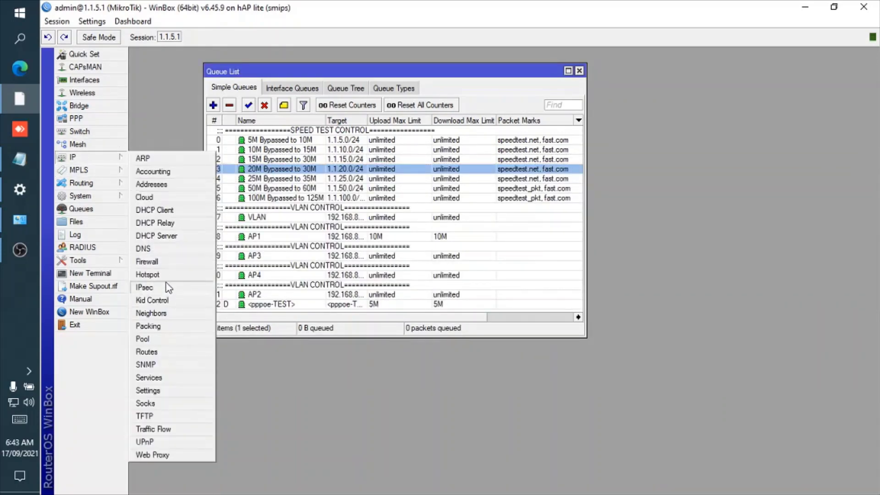
click(167, 339)
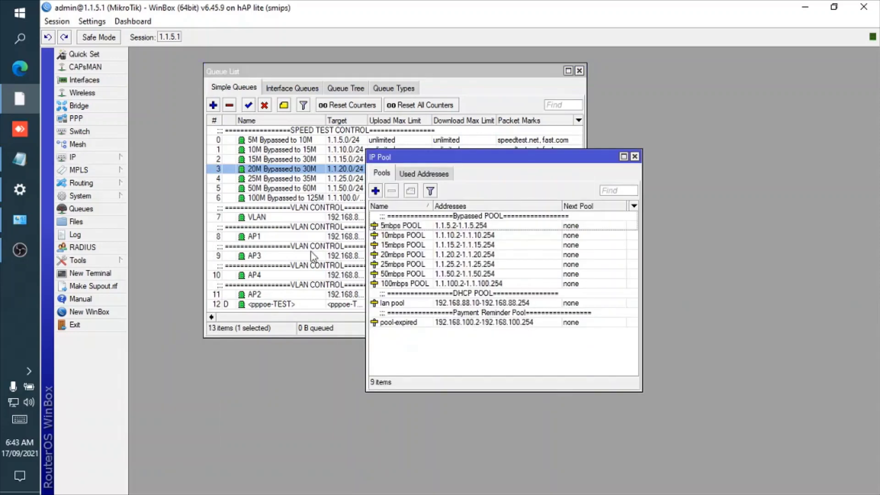
click(482, 235)
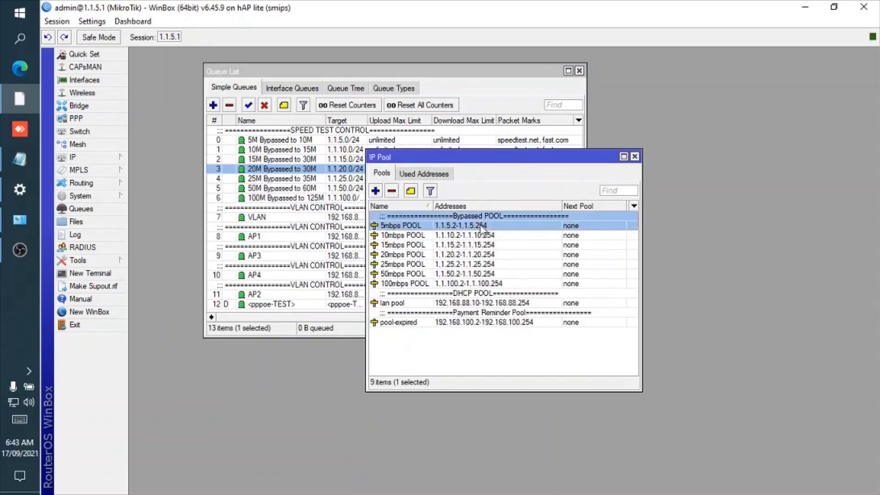
click(450, 225)
click(454, 283)
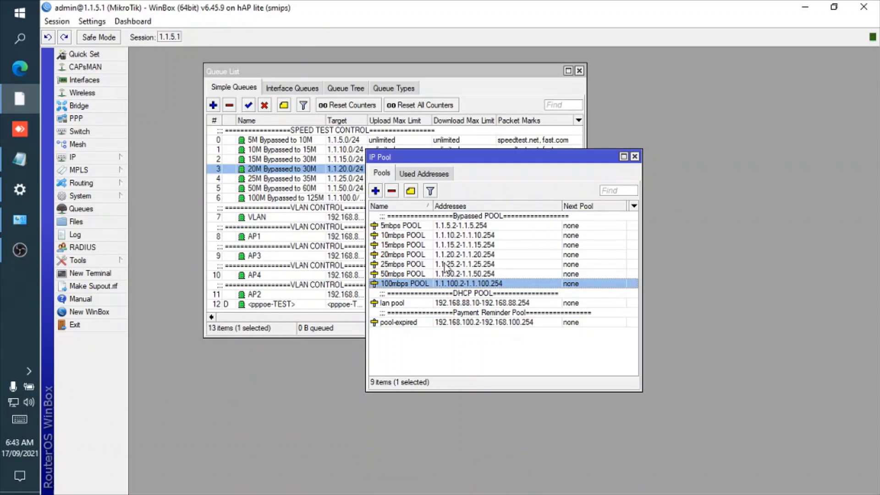
click(455, 307)
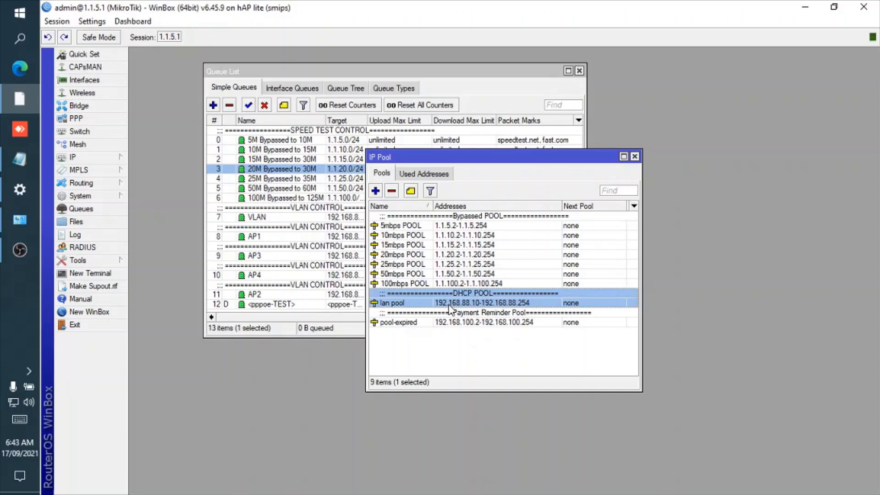
click(445, 324)
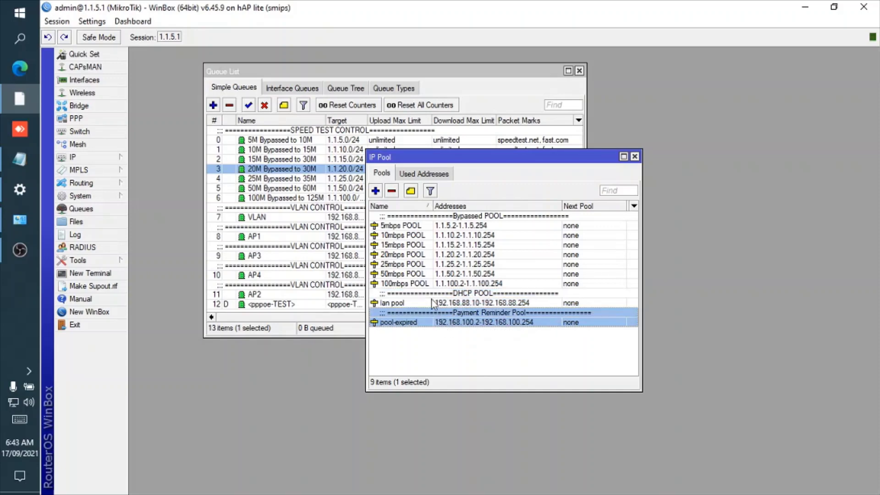
click(408, 176)
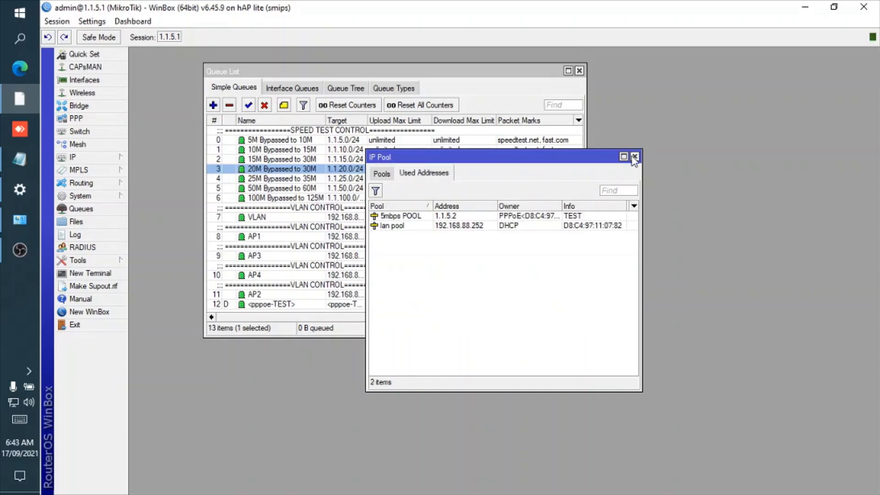
click(635, 157)
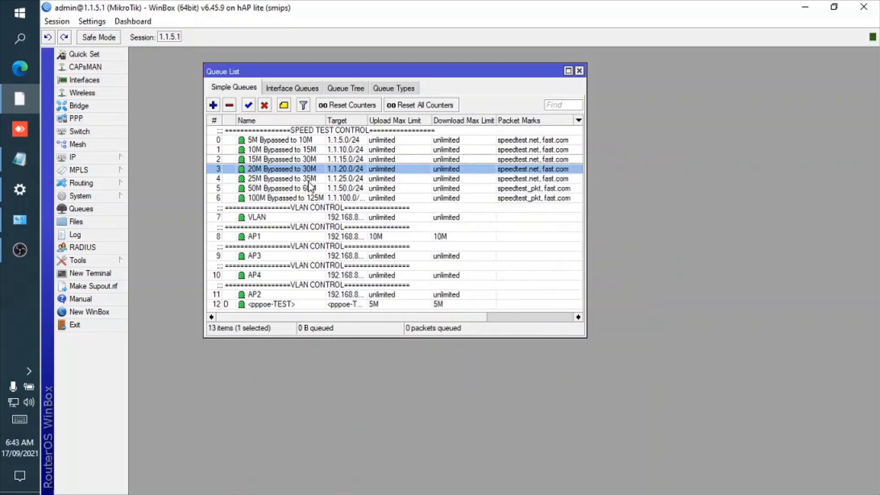
Step: Review the PPP profiles from 10mbps to 100mbps and the disconnected payment reminder profile, checking their local addresses and remote pools
click(301, 90)
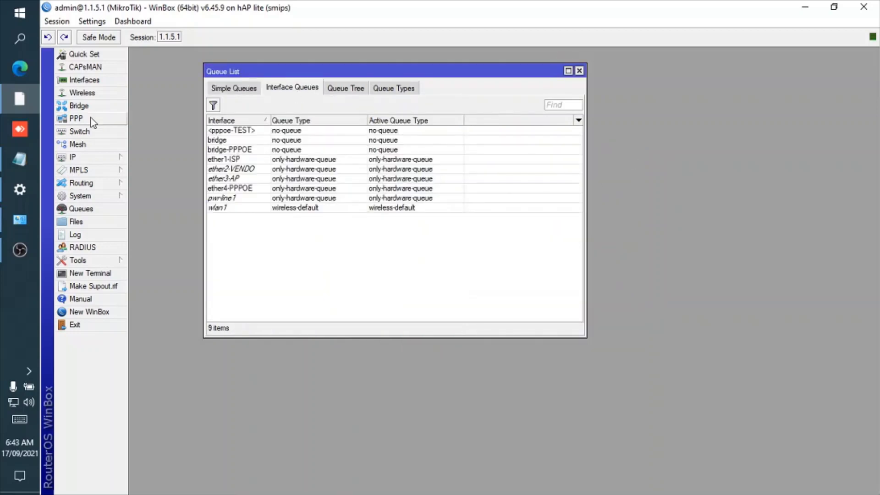
click(91, 120)
click(272, 173)
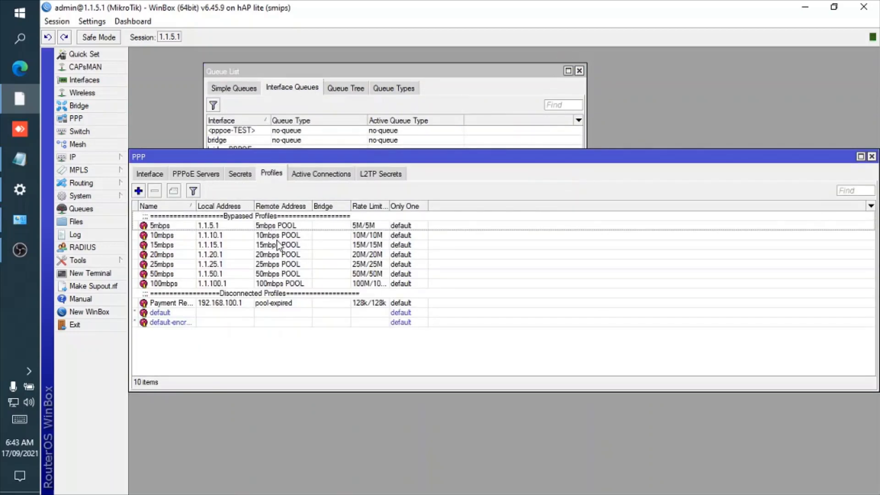
click(208, 225)
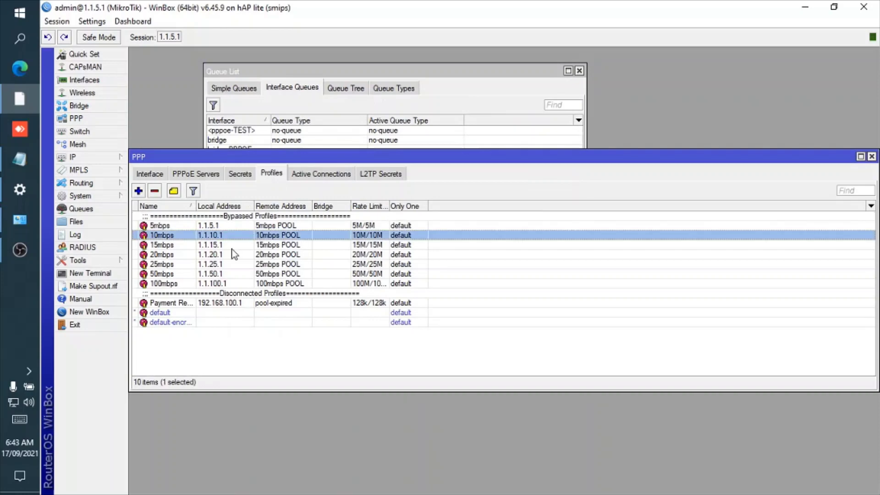
click(207, 283)
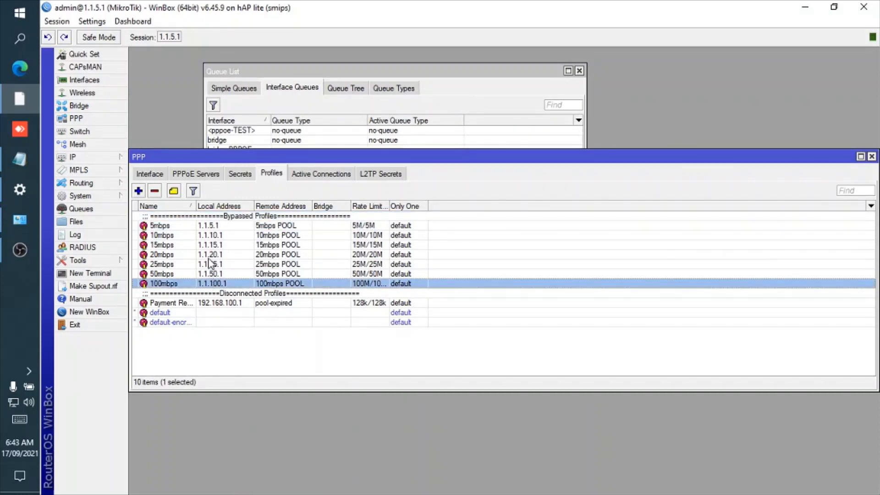
click(227, 302)
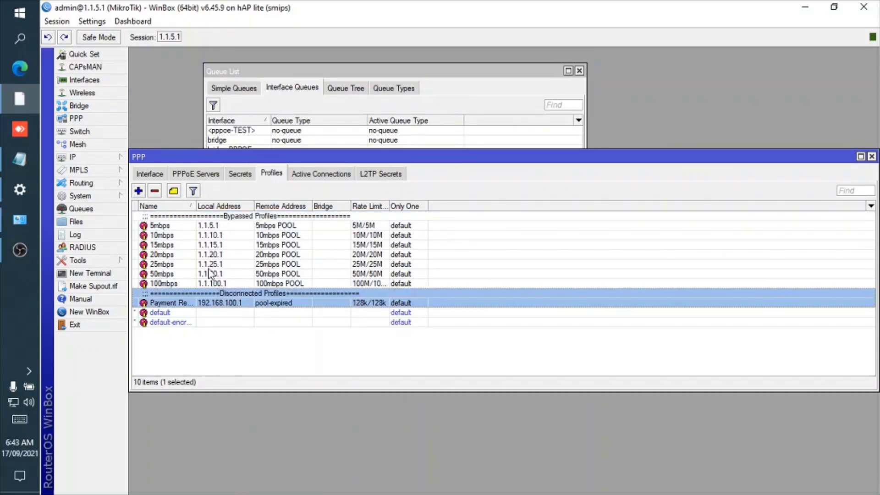
Step: Check the PPPoE server entry and the TEST account in the PPP secrets
click(204, 170)
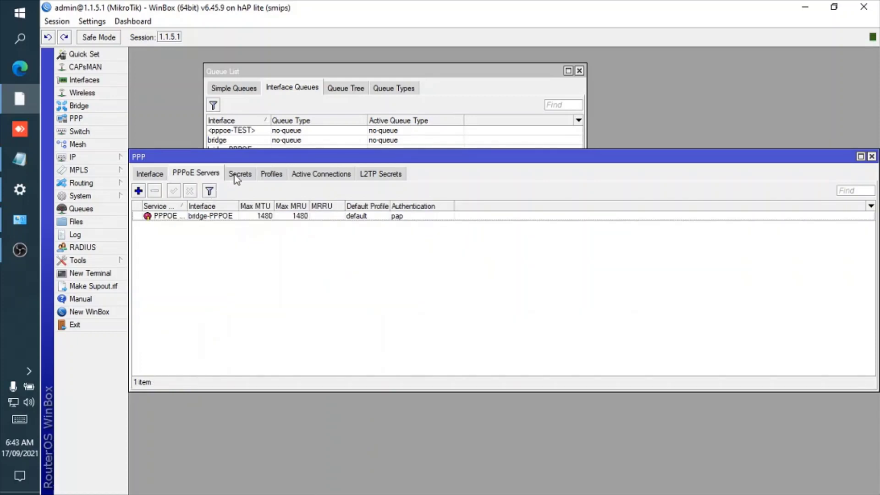
click(235, 175)
click(271, 174)
click(240, 175)
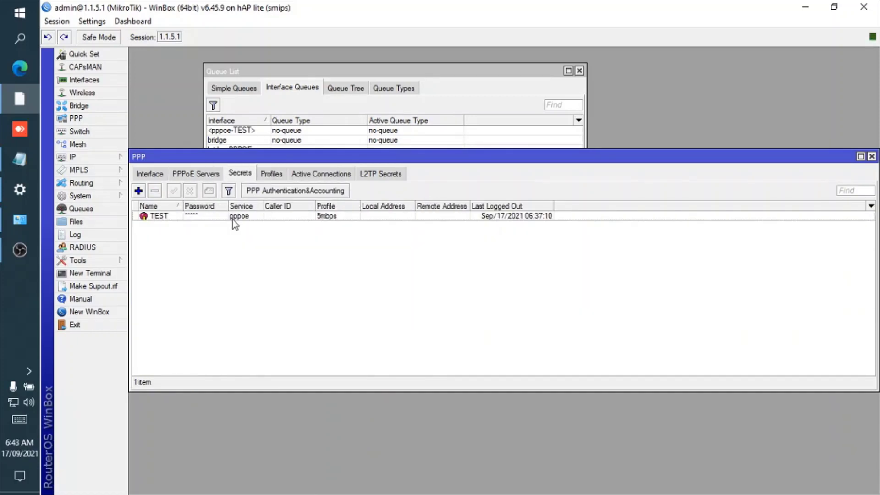
click(232, 217)
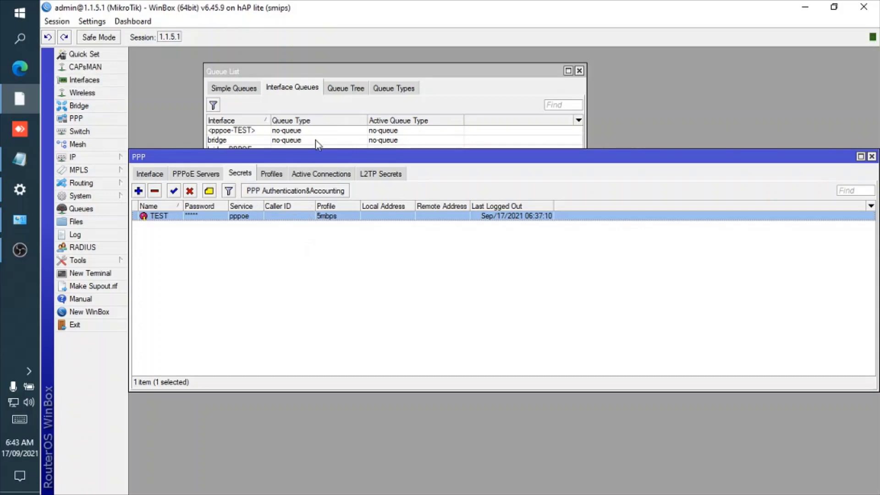
Step: Examine the speed test control entries in the simple queues, from 5M Bypassed to 10M through 100M Bypassed to 125M
click(98, 208)
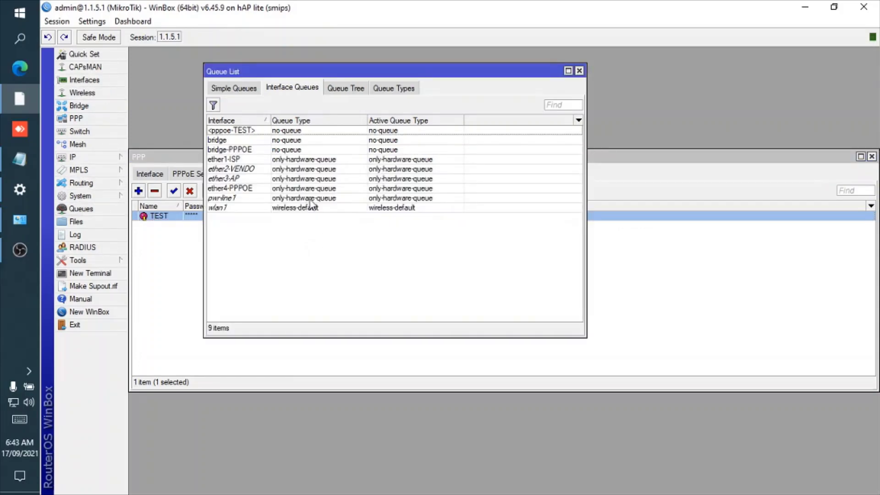
click(247, 89)
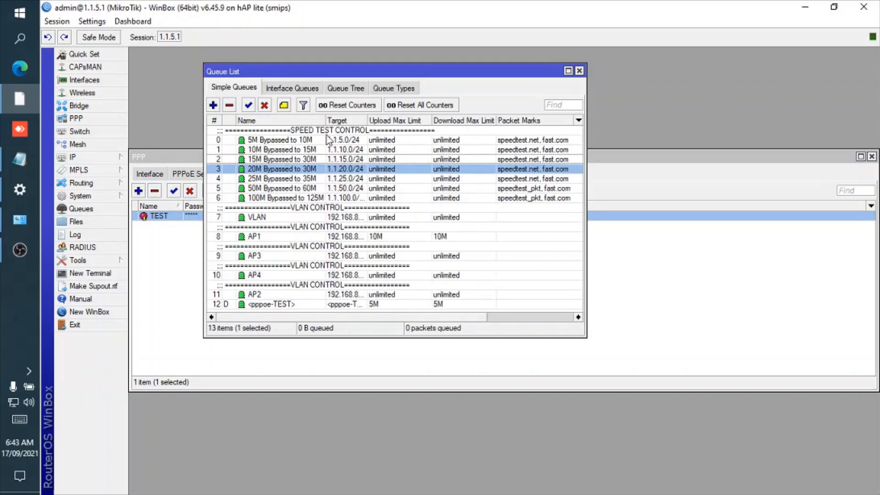
click(313, 141)
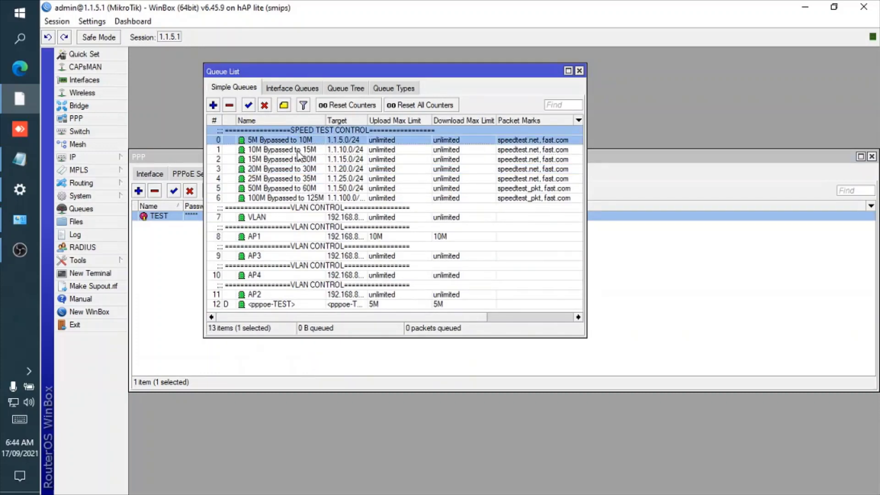
click(293, 150)
click(288, 144)
click(298, 151)
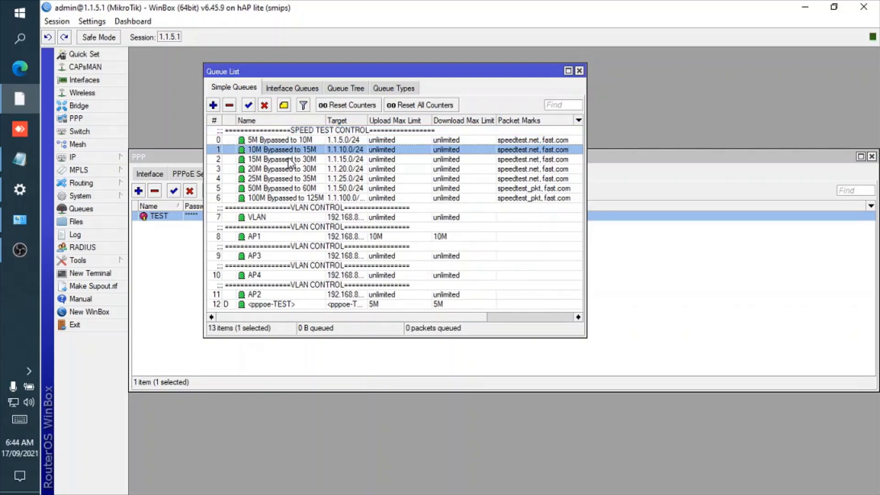
click(288, 160)
click(285, 169)
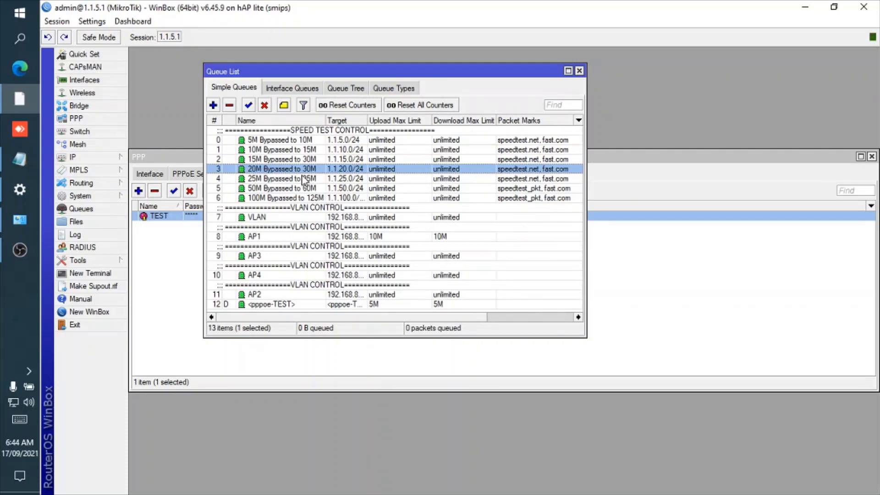
click(268, 141)
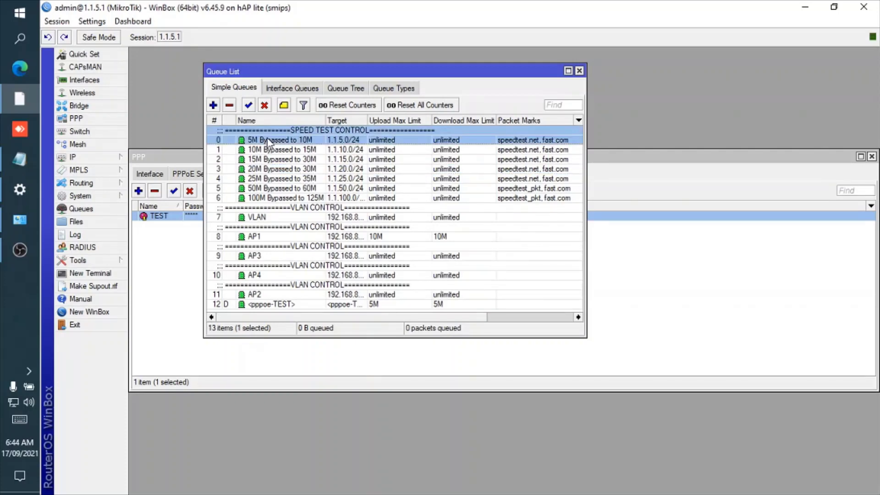
click(306, 150)
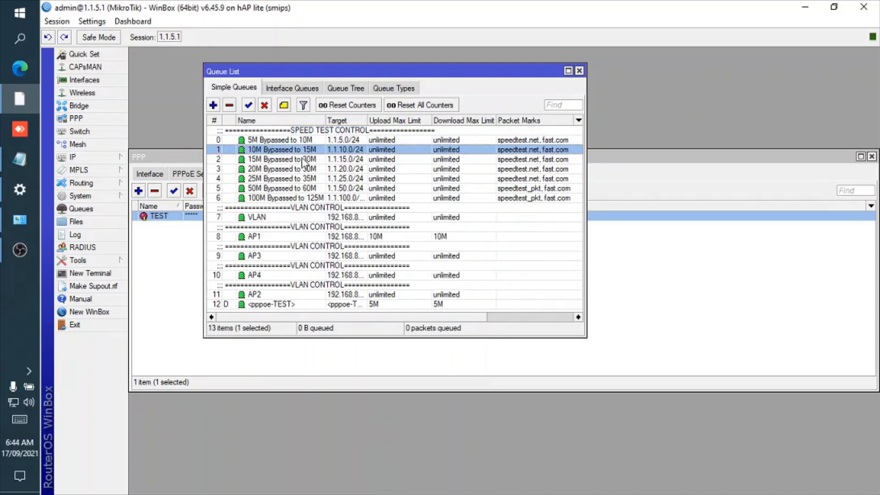
click(303, 161)
click(300, 170)
click(297, 179)
click(293, 173)
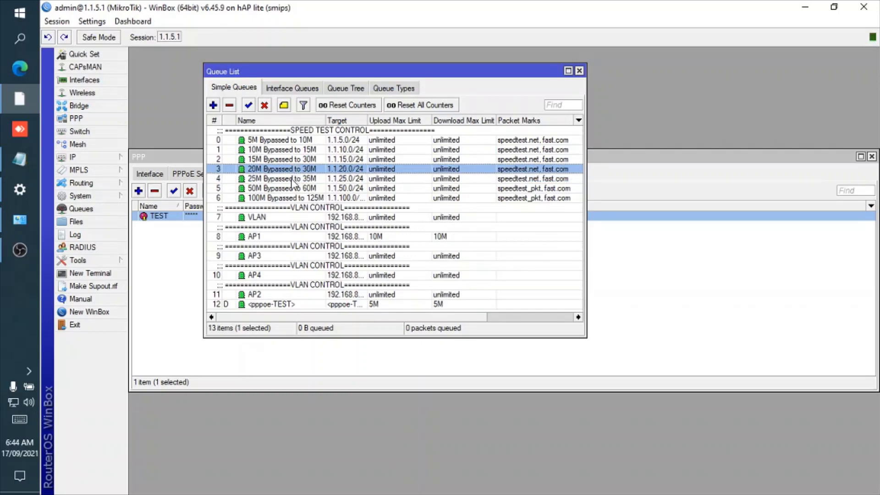
click(292, 181)
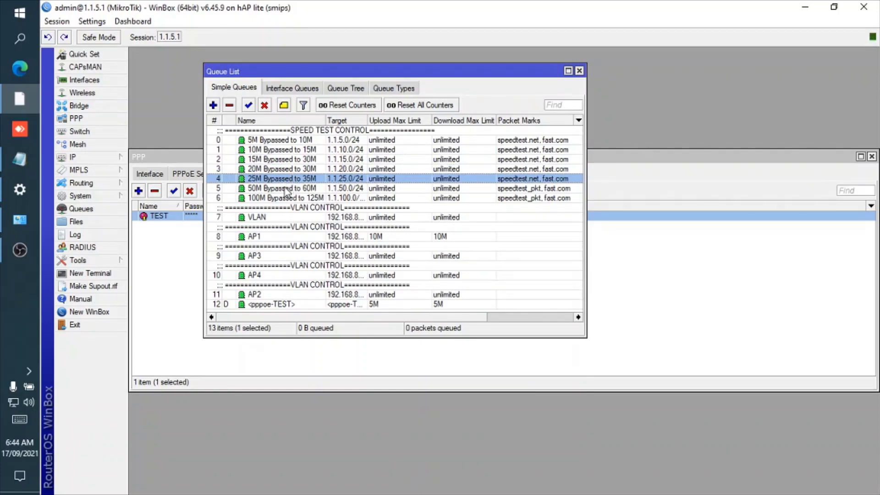
click(287, 189)
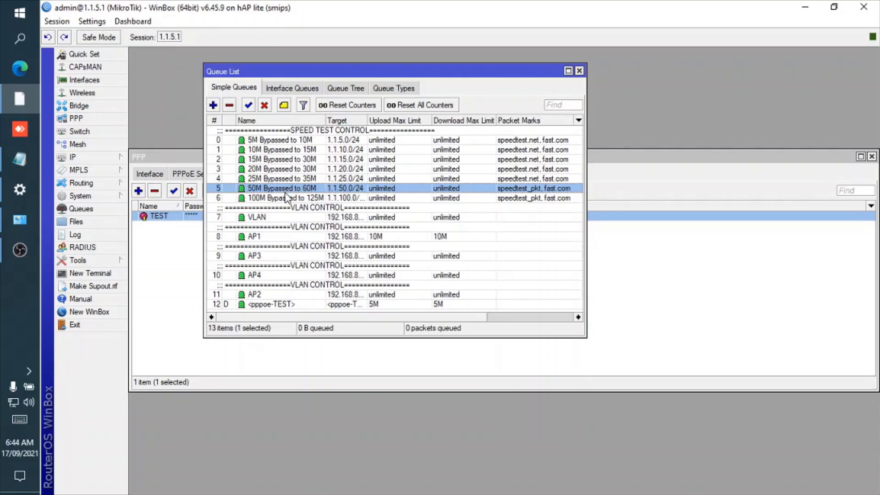
click(287, 199)
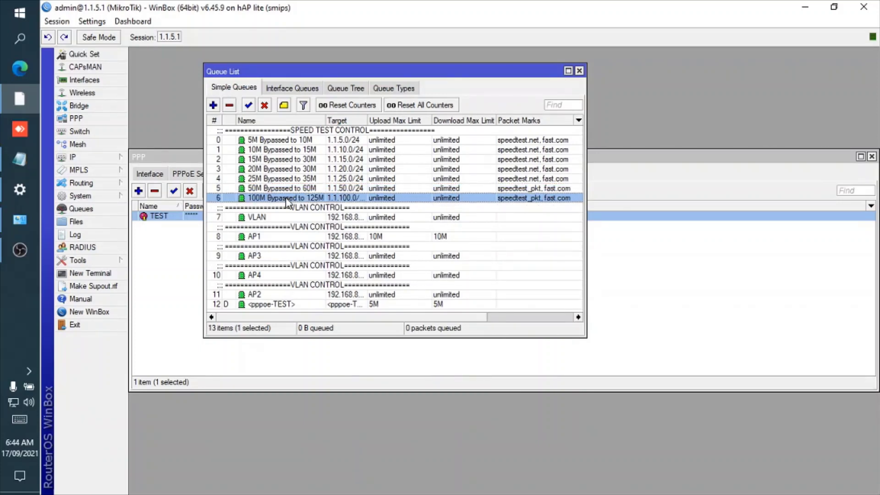
click(302, 179)
click(301, 142)
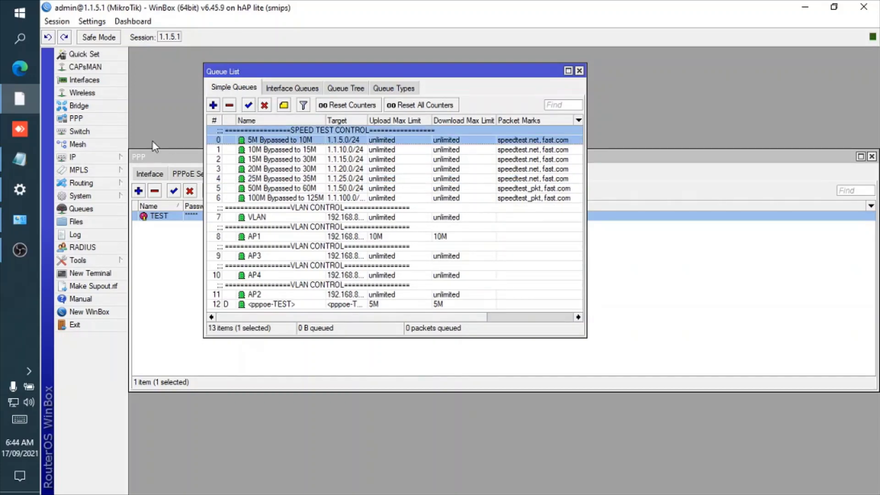
Step: Open the TEST PPP secret to check its service and 5mbps profile, and close it with its settings applied as they are
click(174, 223)
double_click(208, 218)
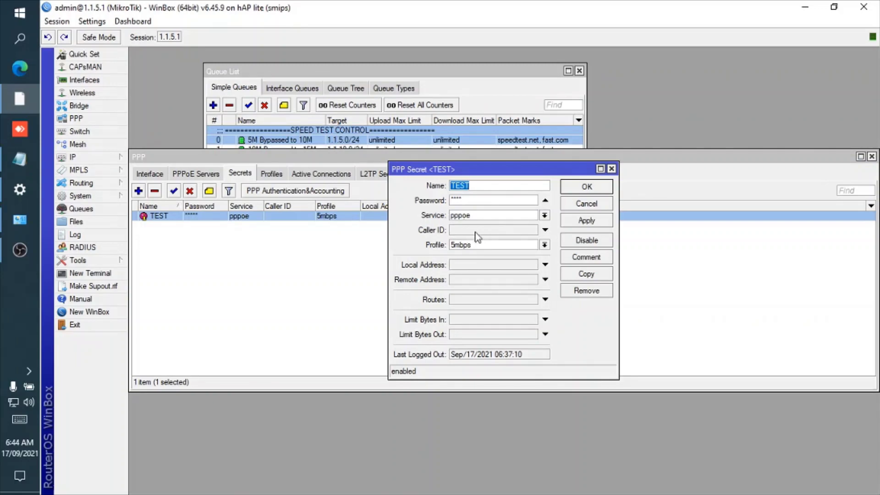
click(594, 221)
click(587, 187)
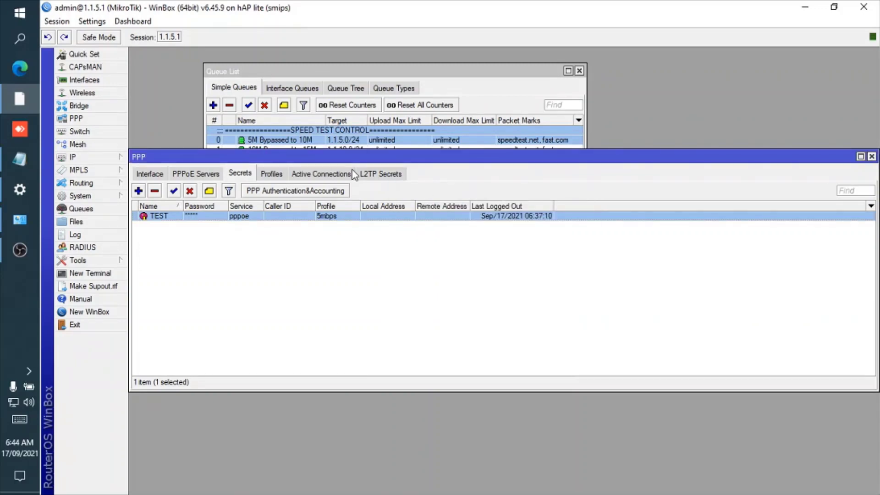
Step: Switch to the Windows network settings for the PPPoE dial-up connection, and reconnect WinBox to the router at 1.1.5.1
click(14, 73)
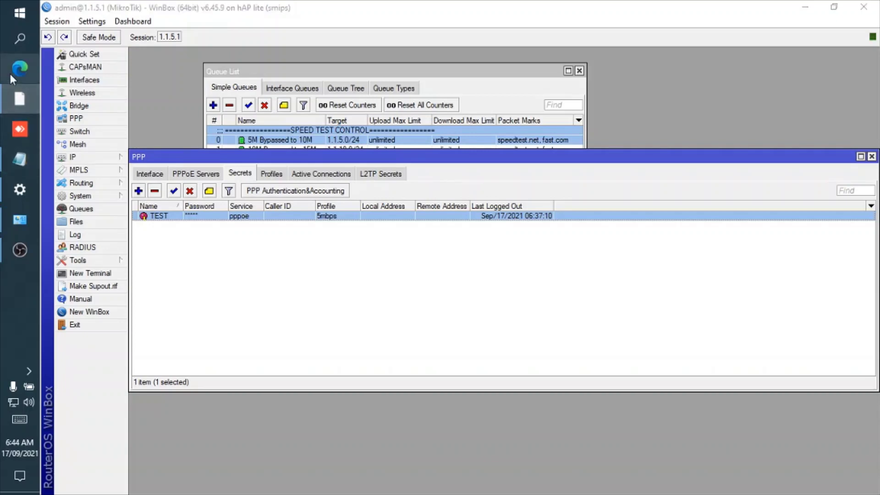
click(15, 187)
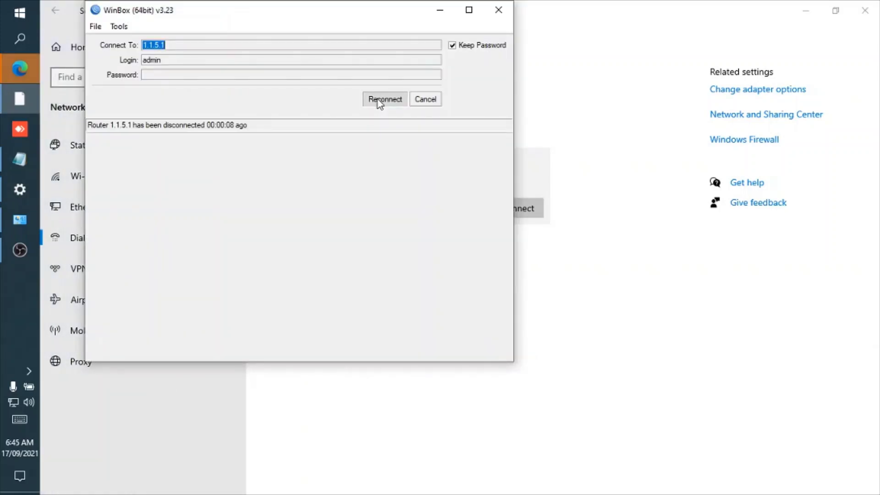
click(384, 99)
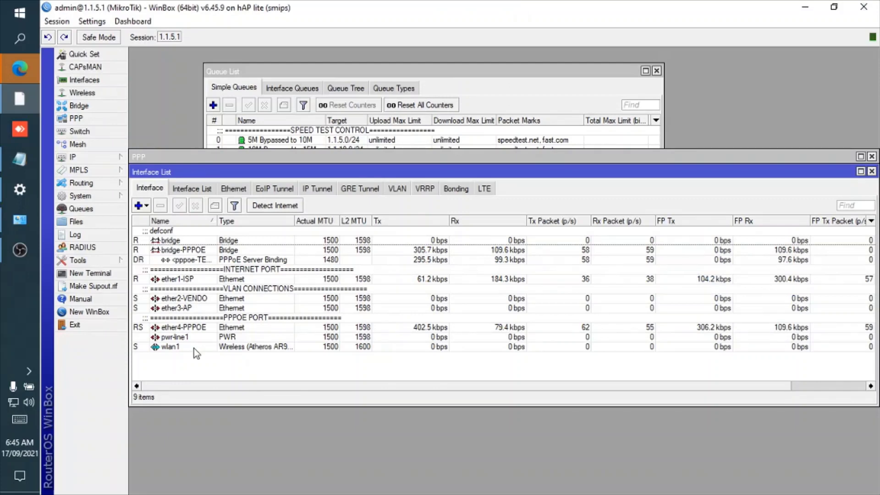
Step: Check the status of the pppoe-TEST interface, including its local and remote addresses, and close its details
click(213, 260)
drag(218, 220, 237, 221)
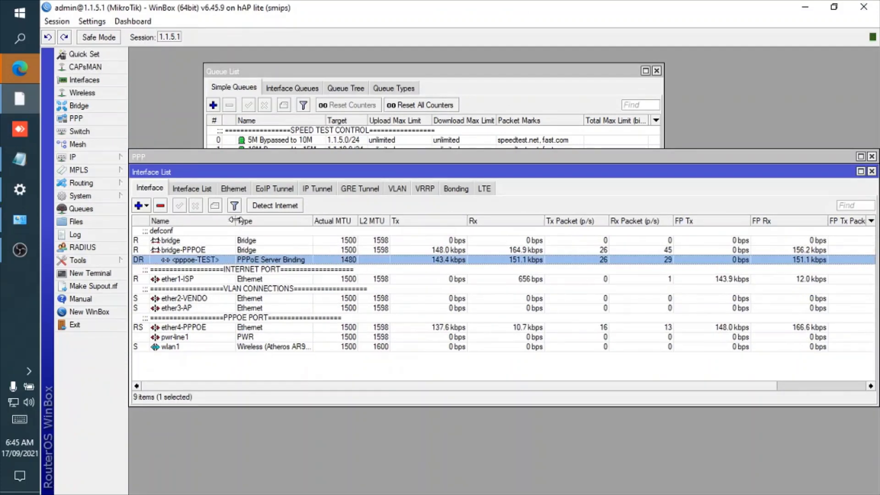
double_click(448, 265)
click(409, 152)
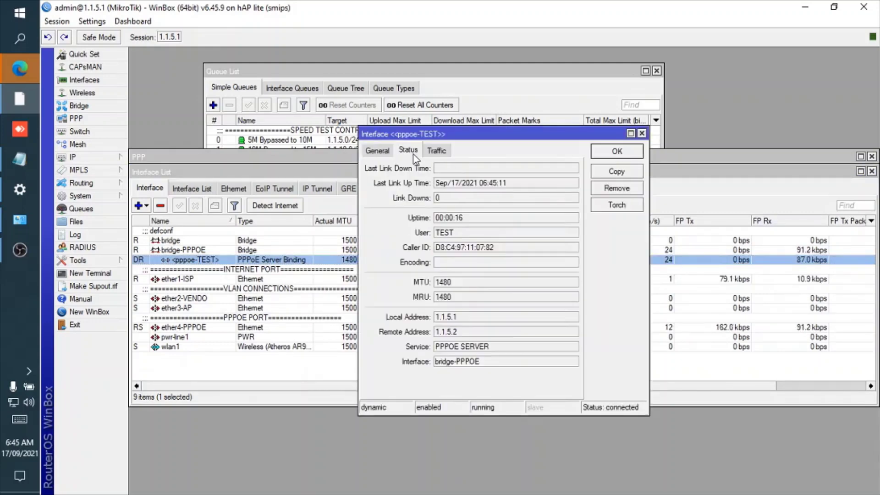
drag(458, 315, 434, 331)
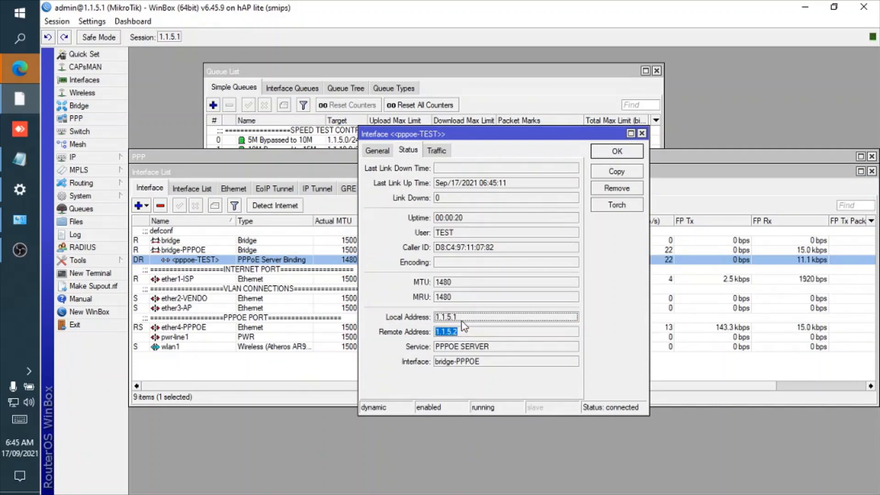
click(619, 152)
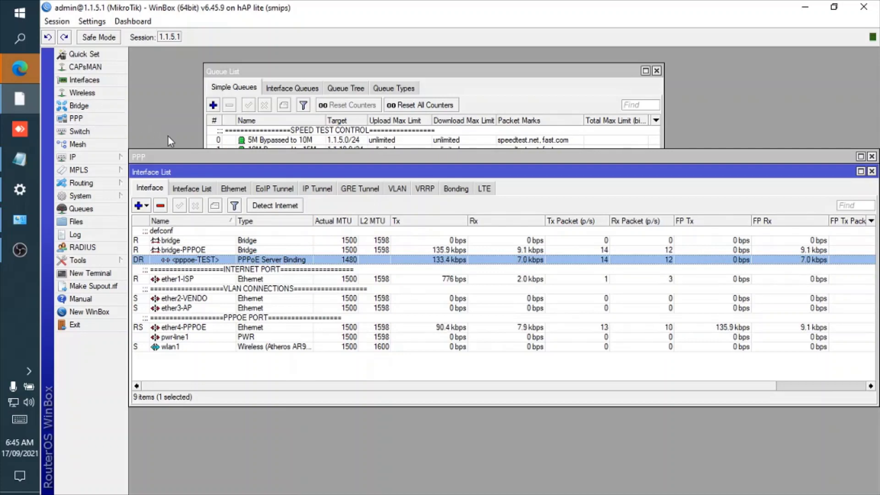
Step: Switch to Edge, open Speedtest by Ookla and load fast.com in a second tab to start its speed test
click(19, 73)
drag(483, 101, 418, 41)
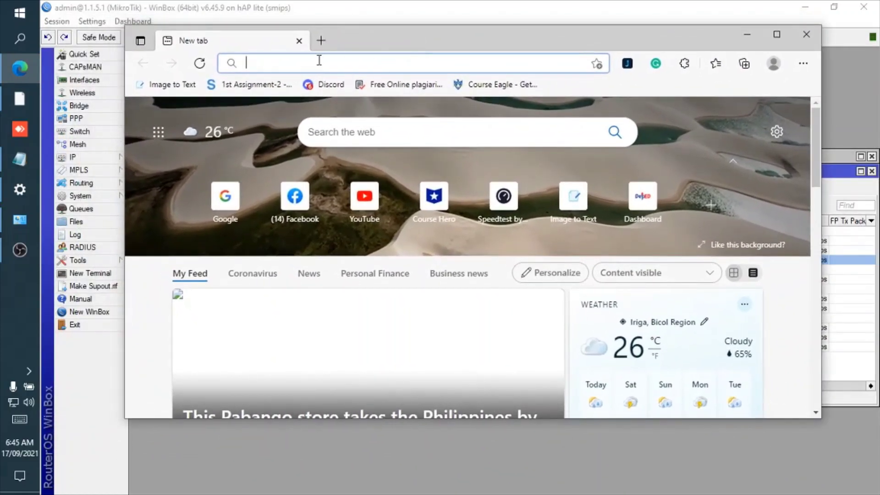
click(504, 198)
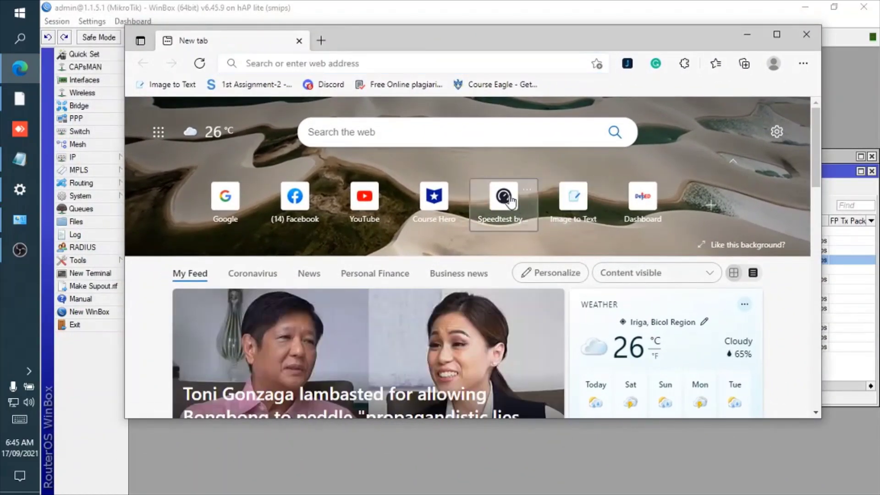
click(321, 40)
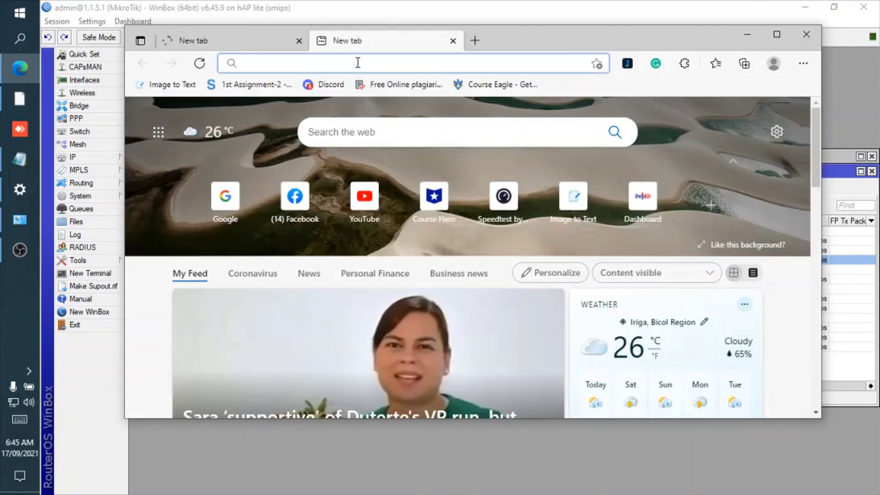
text(fast.com)
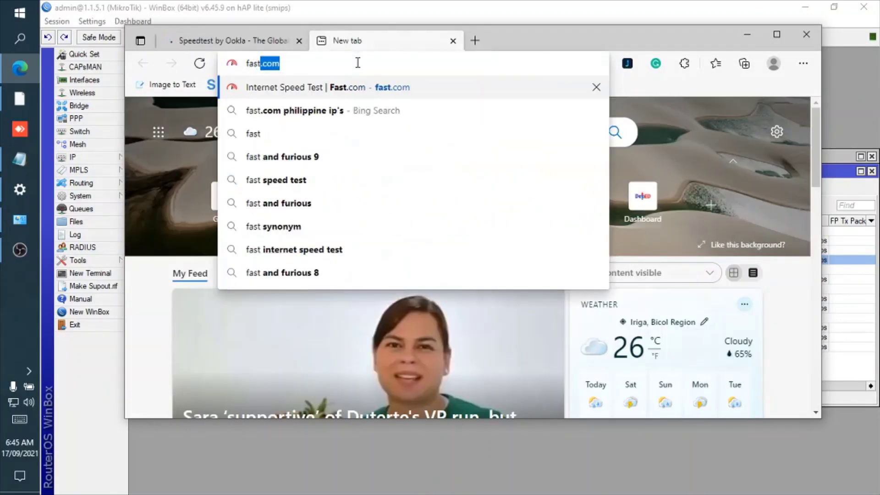
key(Return)
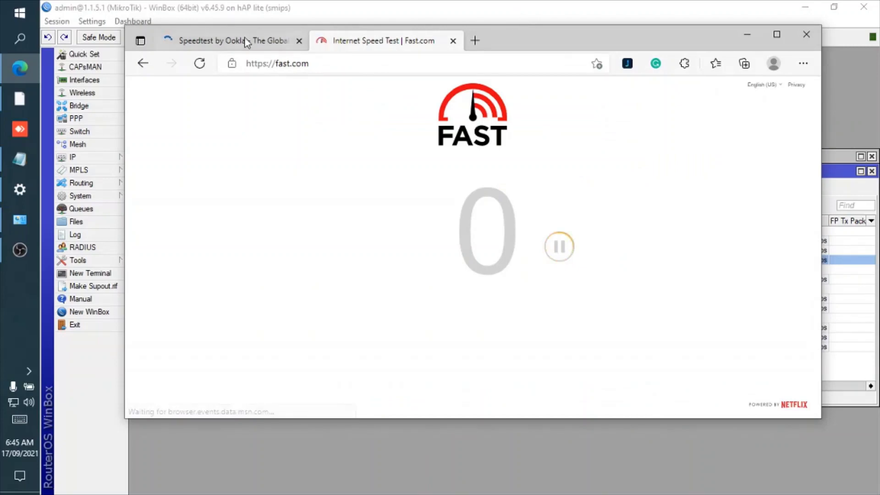
Step: Run the Ookla speed test, compare its download speed with the fast.com result, and return to WinBox
click(279, 49)
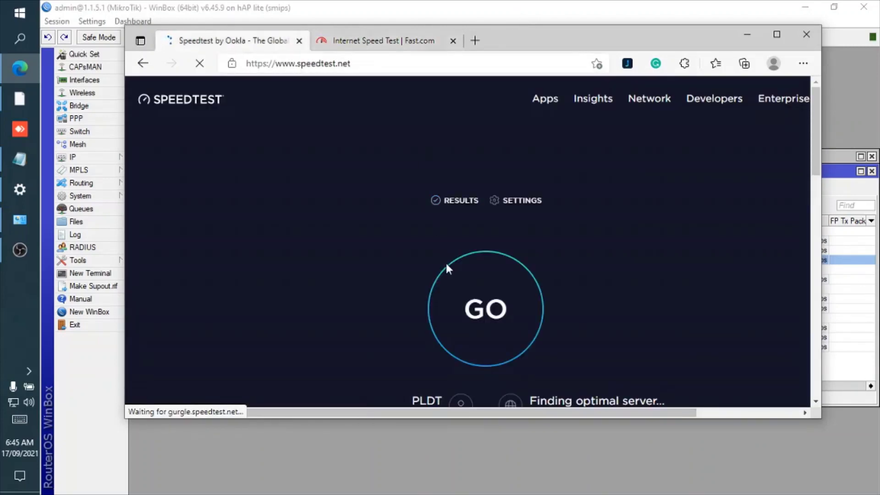
click(460, 293)
click(376, 43)
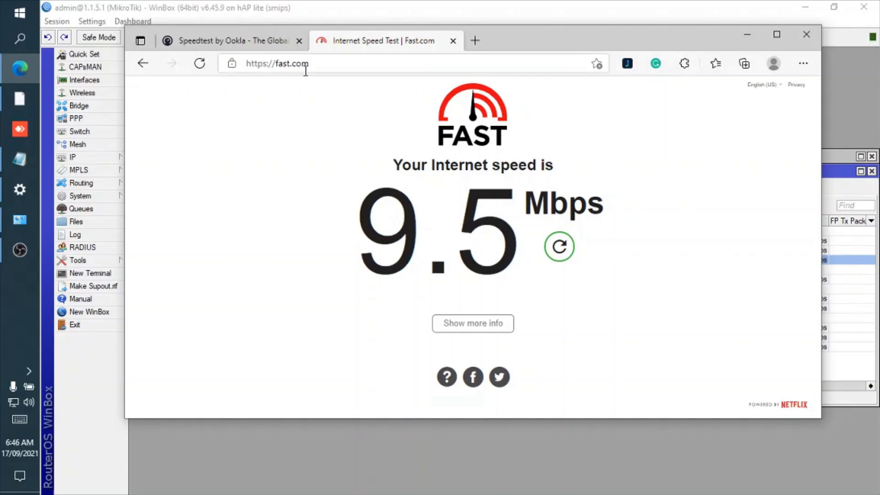
click(270, 41)
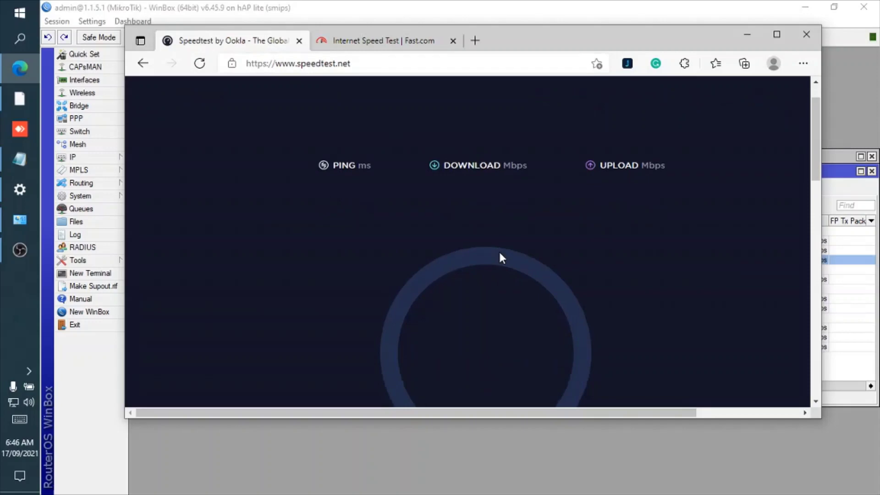
click(499, 251)
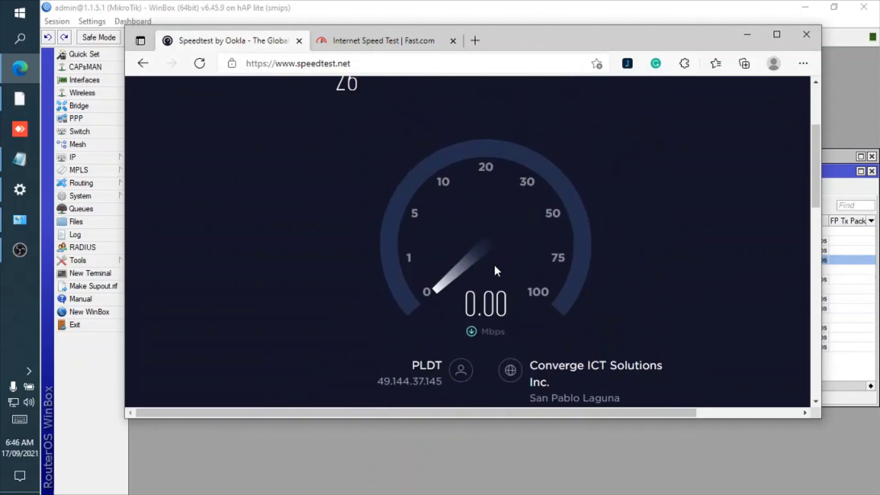
scroll(494, 268, up, 1)
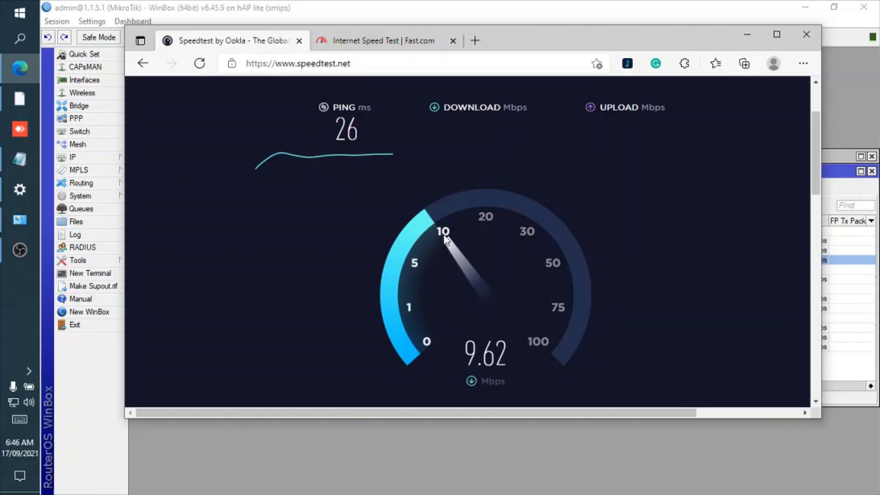
click(748, 34)
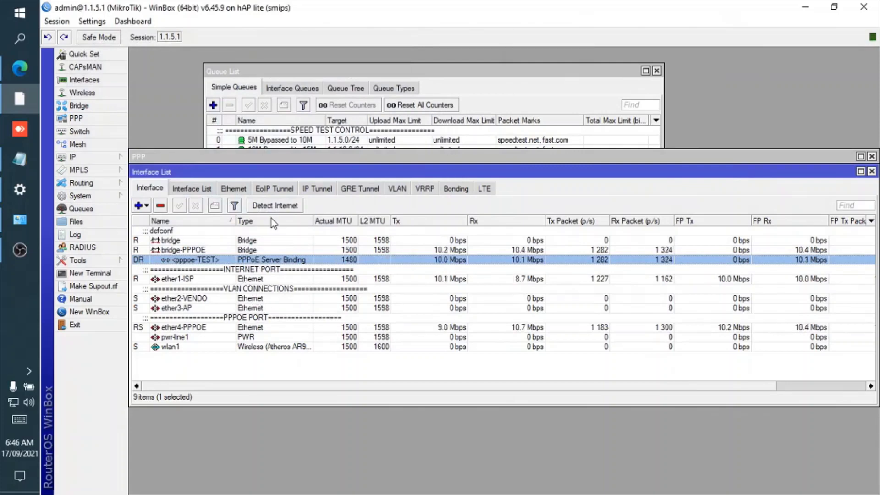
Step: Set the TEST PPP secret's profile to 20mbps and apply the change
click(76, 118)
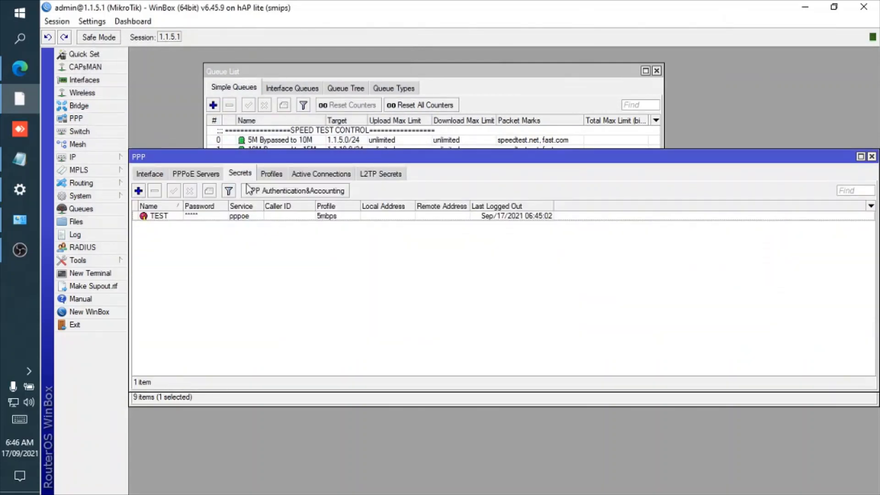
double_click(214, 219)
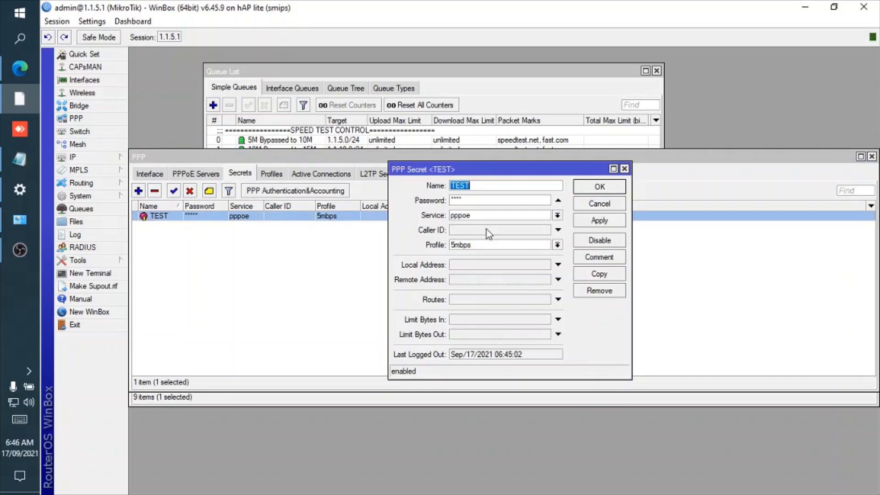
click(558, 244)
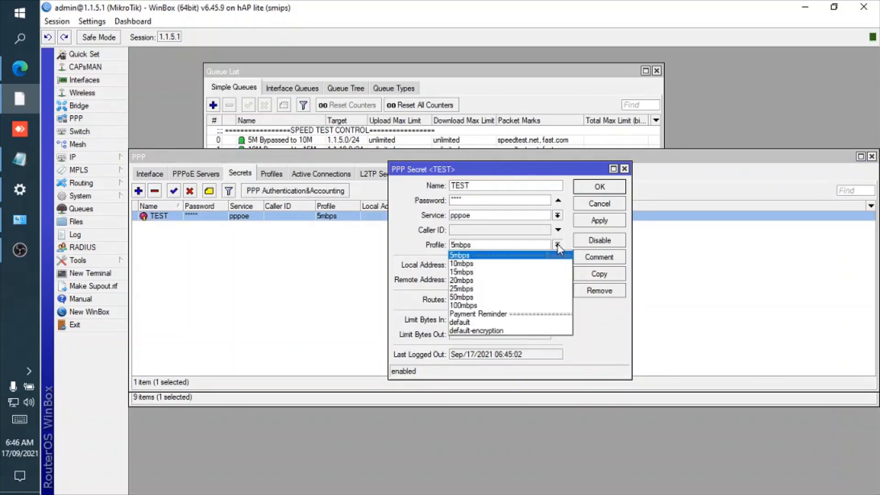
click(472, 280)
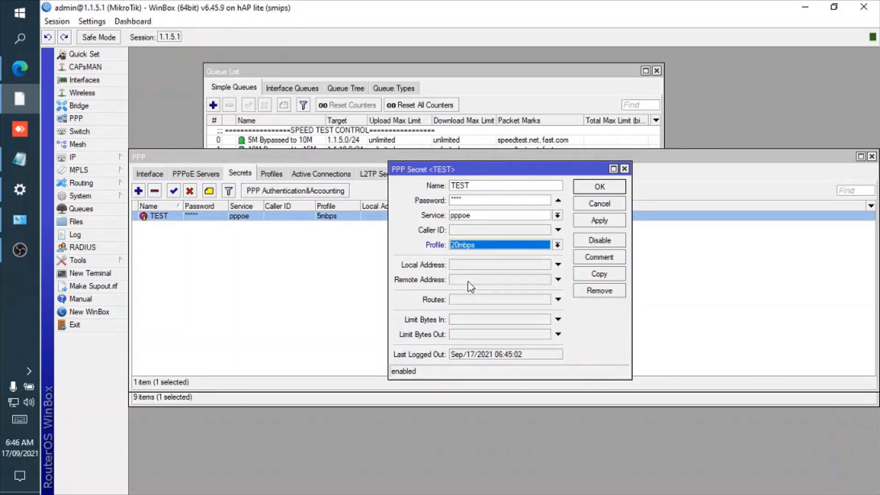
click(598, 221)
click(601, 186)
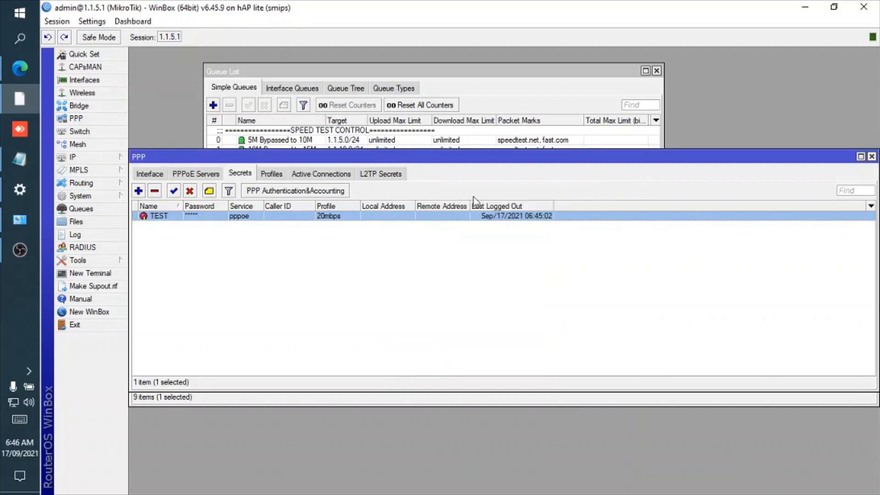
Step: Check the packet marks and queue types of the 20M Bypassed to 30M simple queue, and close the queue list
click(81, 208)
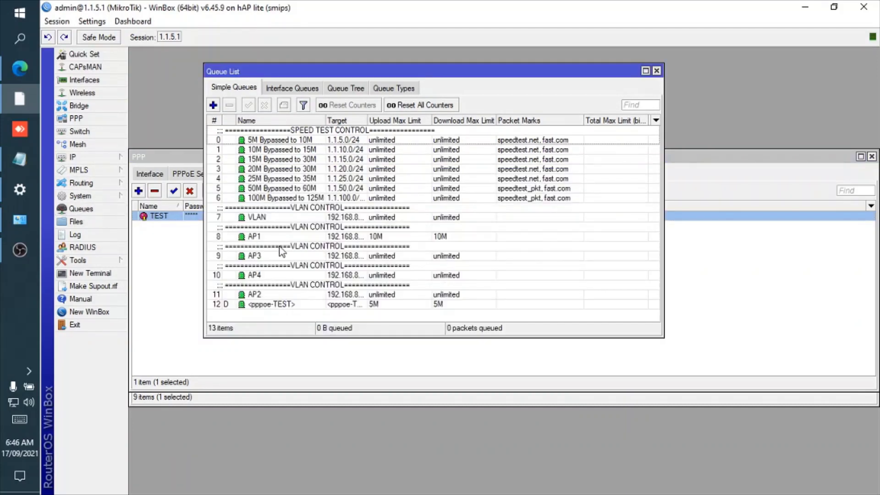
click(299, 170)
double_click(299, 171)
click(370, 193)
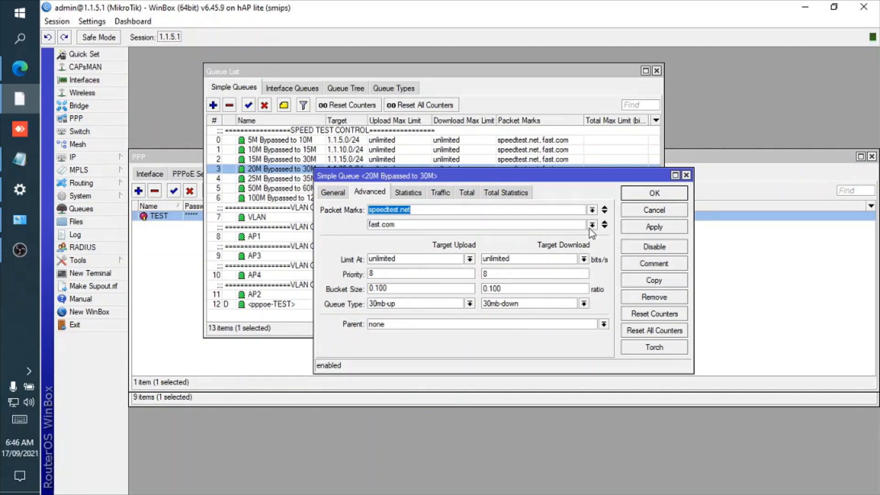
click(642, 194)
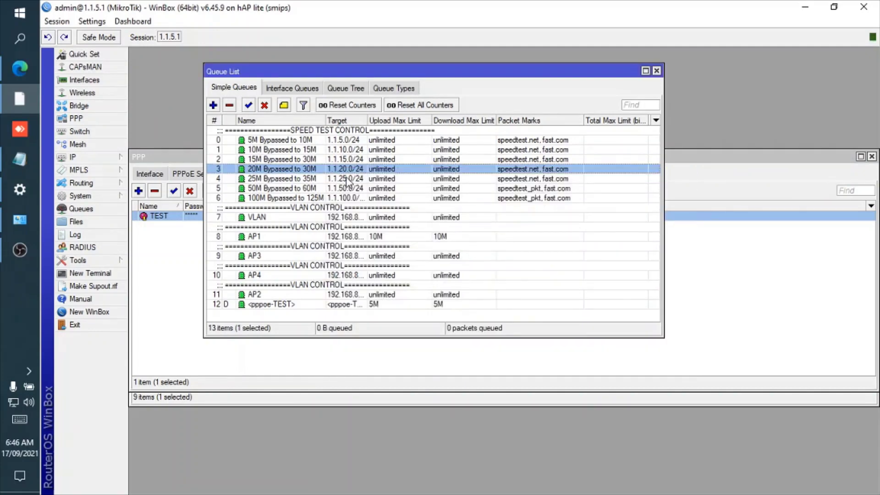
click(657, 71)
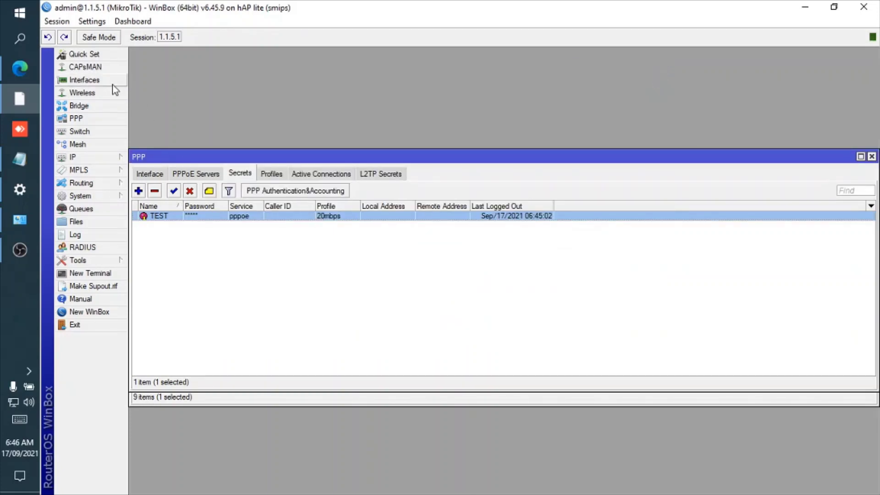
Step: Remove the active pppoe-TEST interface and reconnect the TESTING PPPOE dial-up connection in Windows Settings
click(87, 80)
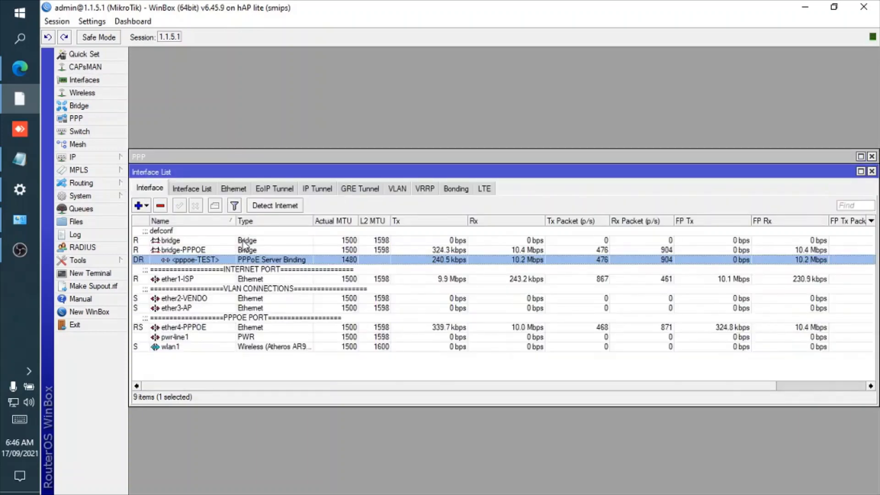
click(161, 207)
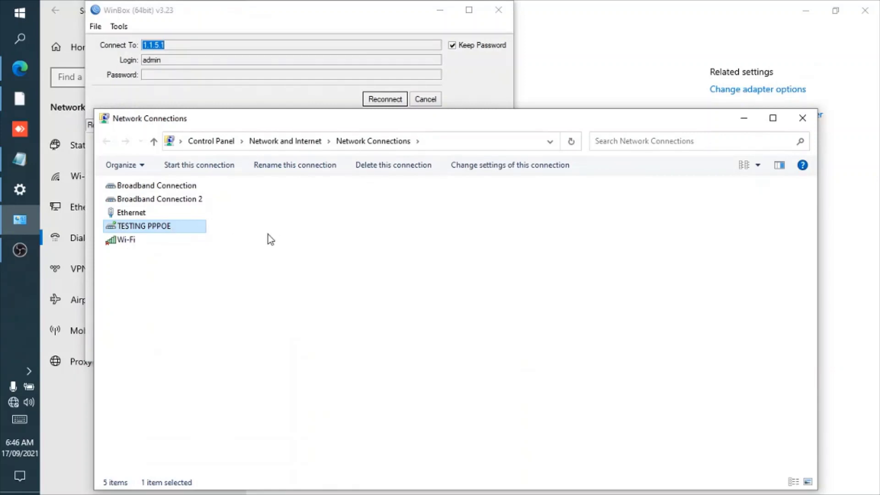
key(Return)
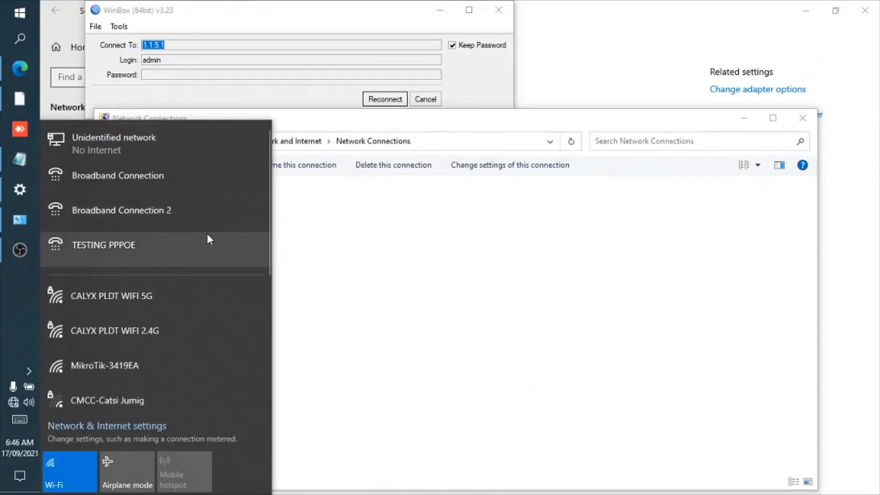
click(162, 244)
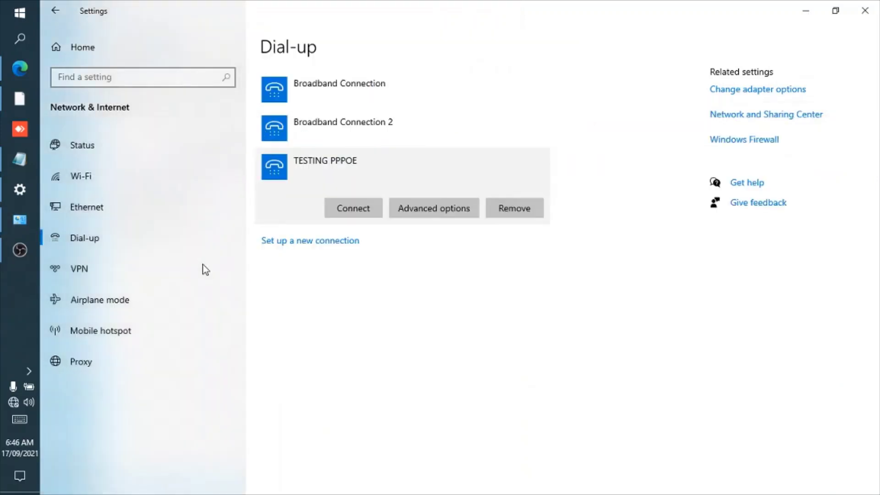
click(373, 216)
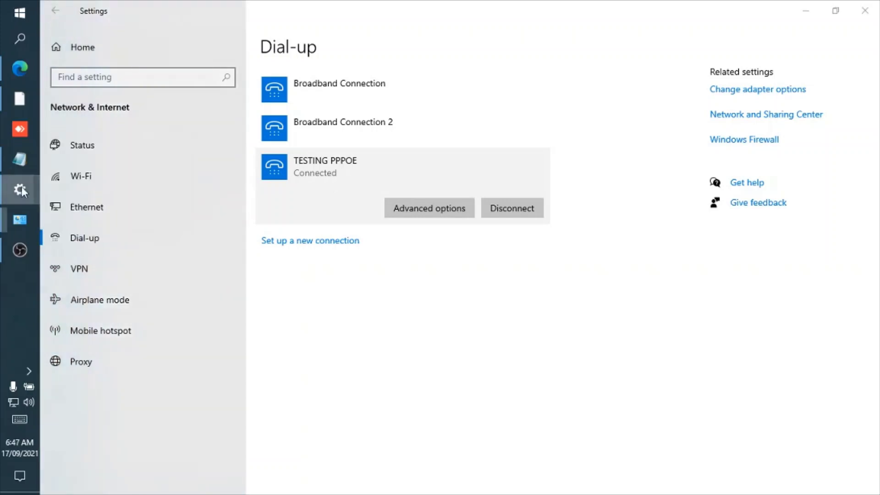
Step: Open the TESTING PPPOE connection's status in Windows Network Connections and view its network details to check the IPv4 address
click(22, 186)
right_click(170, 224)
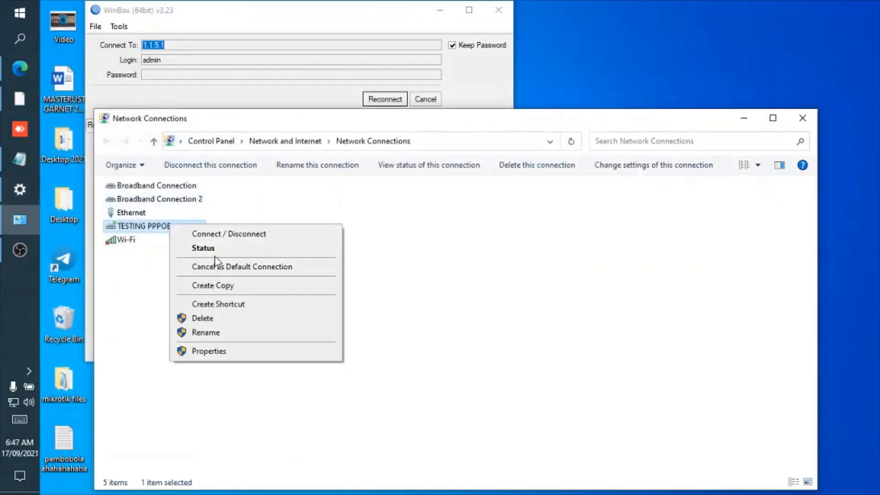
click(256, 251)
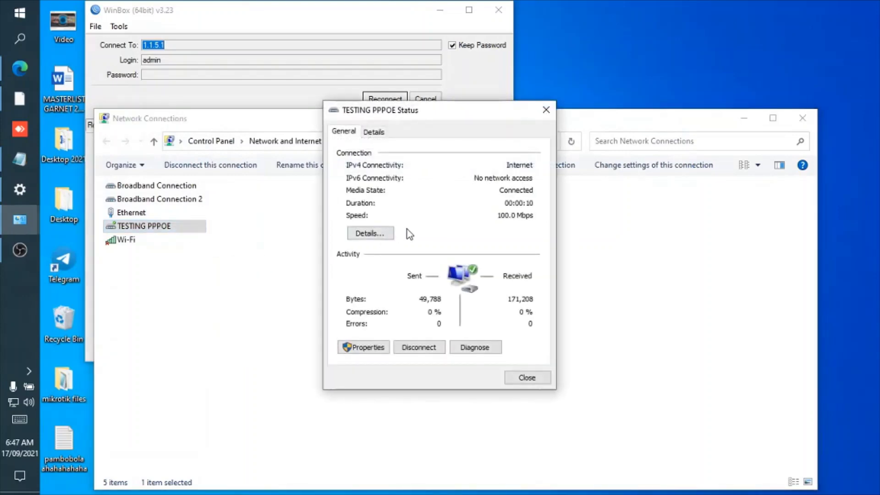
click(388, 235)
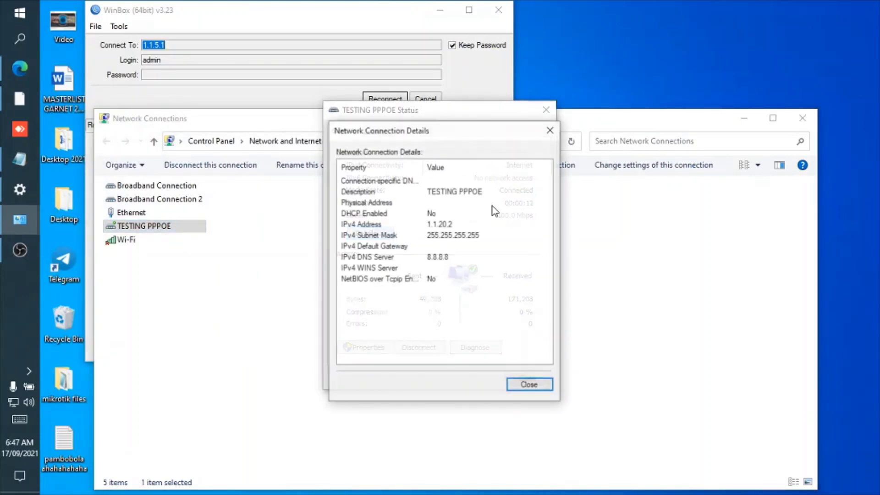
Step: Close the TESTING PPPOE connection details, then cancel WinBox's reconnect, connect to the router at 1.1.20.1 and maximize the session window
click(454, 224)
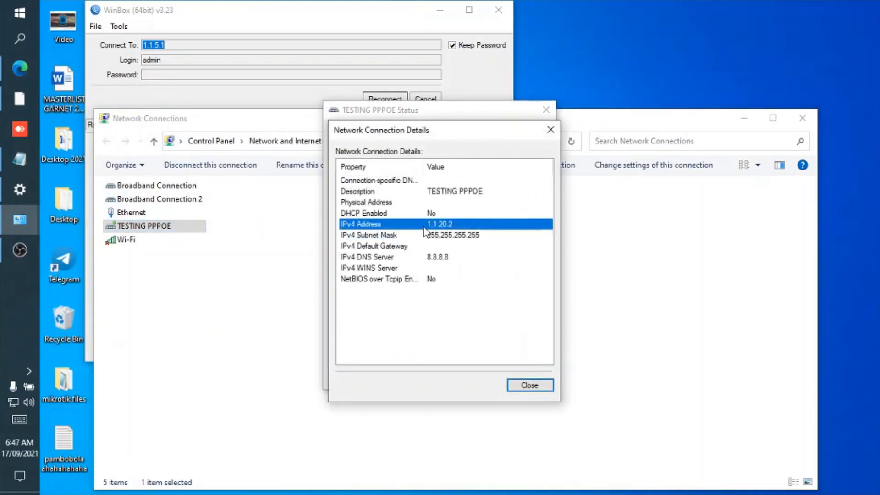
click(551, 129)
click(161, 45)
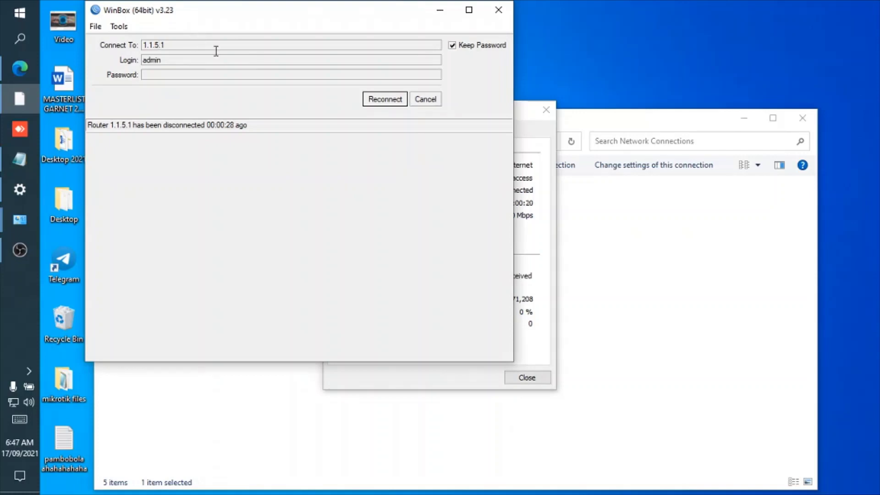
click(426, 99)
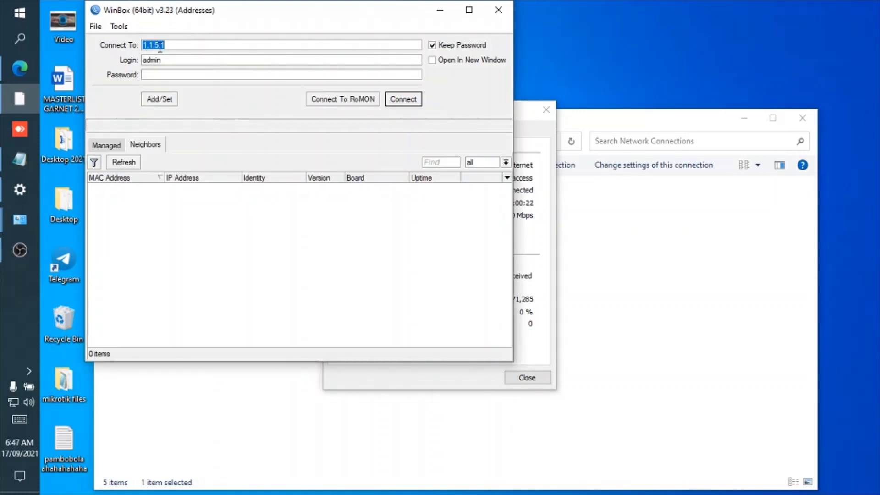
click(161, 45)
click(404, 106)
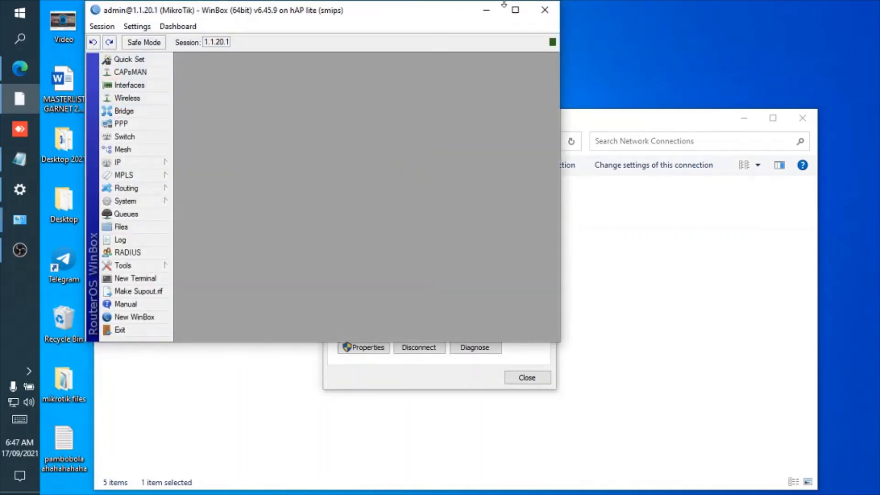
click(515, 10)
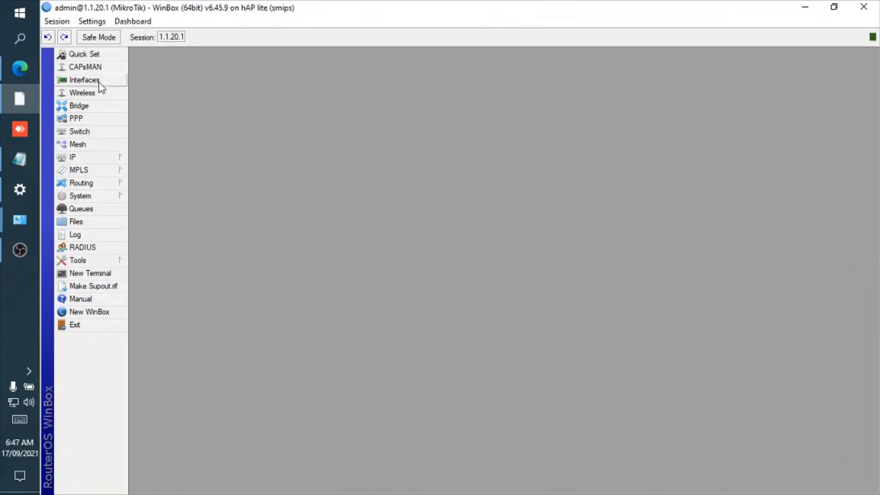
Step: Check the active pppoe-TEST interface in a widened Name column and the profile assigned to the TEST PPP secret
click(84, 80)
click(268, 245)
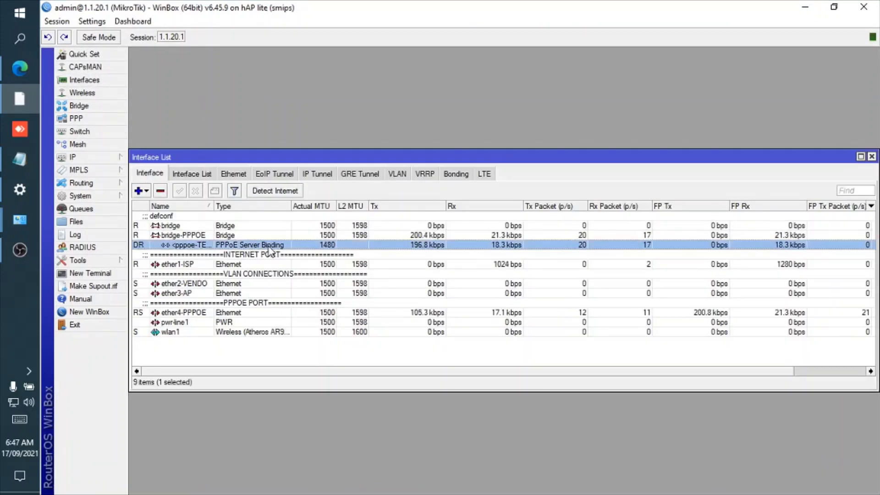
drag(211, 207, 236, 207)
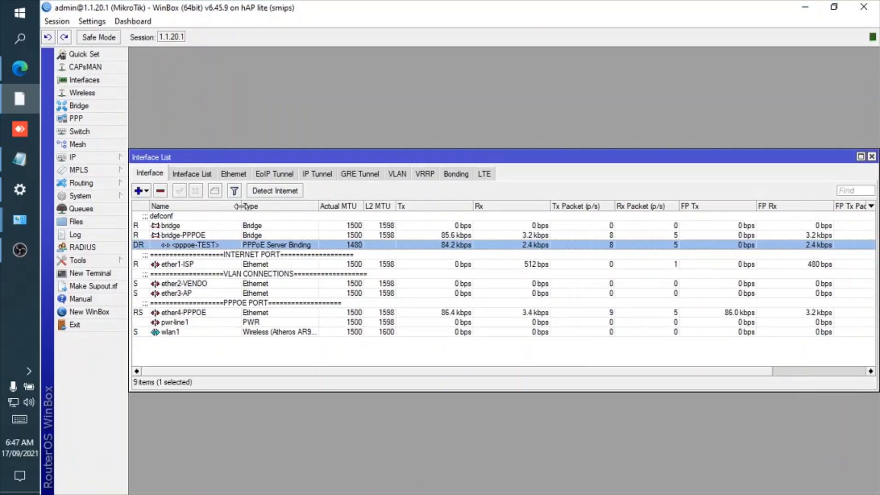
click(113, 118)
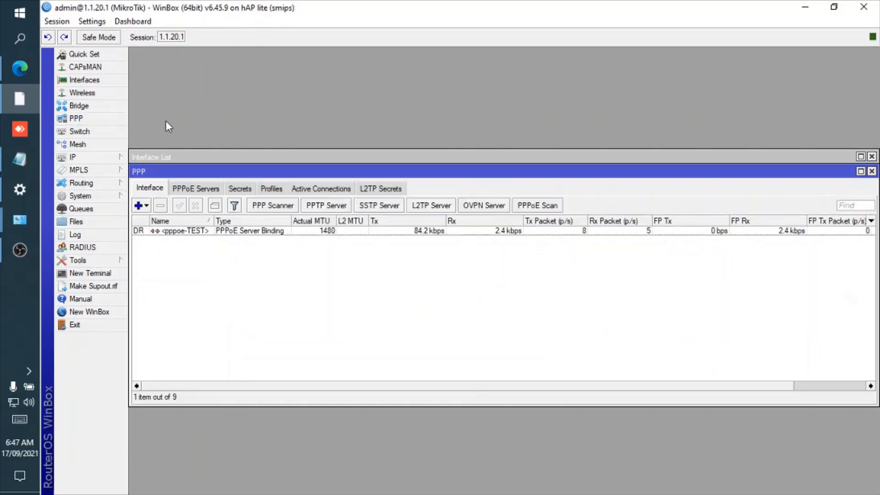
click(243, 191)
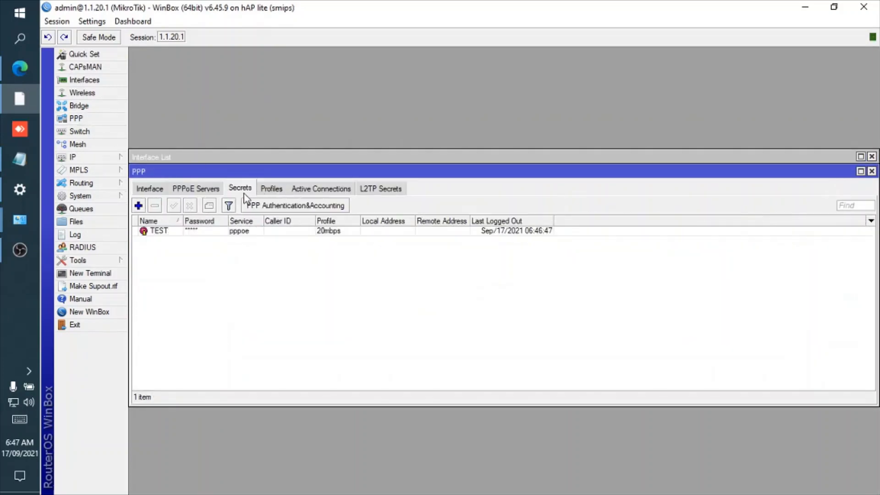
click(301, 231)
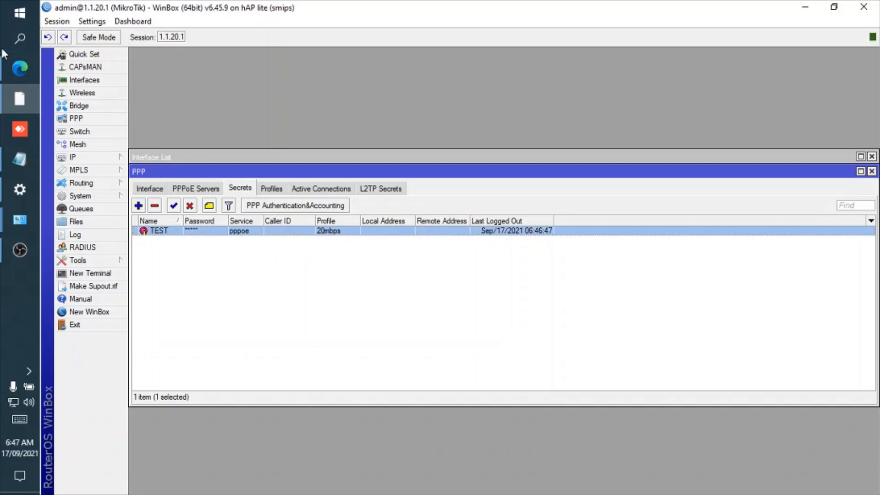
Step: Switch to the Edge browser and run speed tests on both speedtest.net and fast.com under the 20mbps profile
click(20, 69)
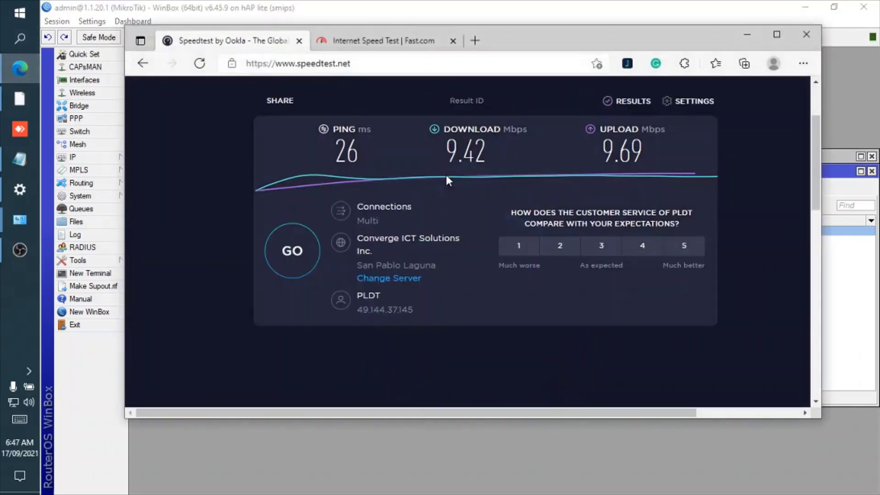
click(304, 274)
click(370, 44)
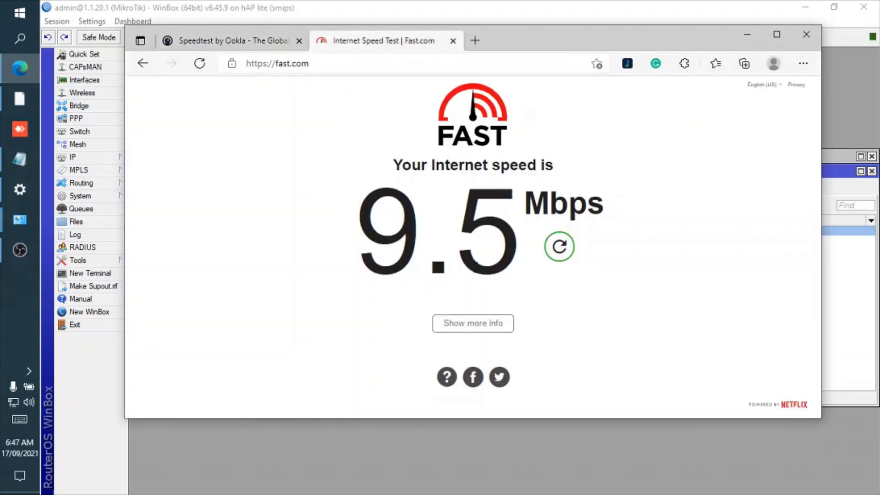
click(558, 247)
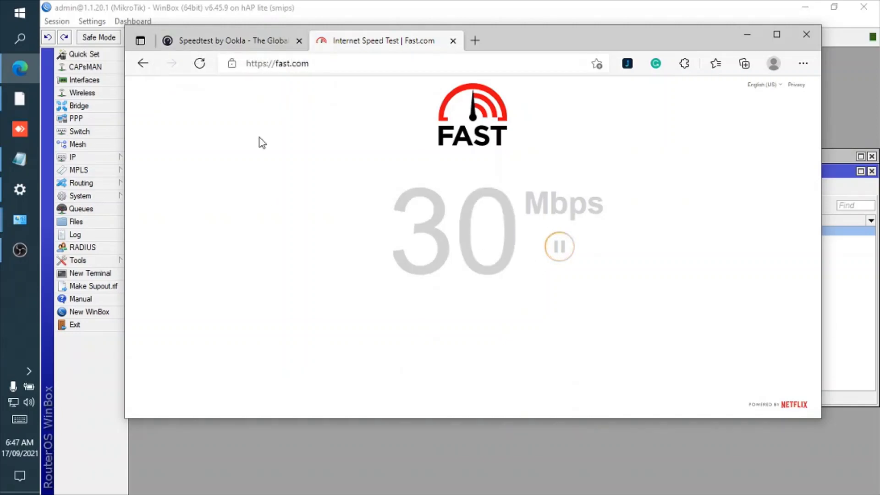
click(240, 46)
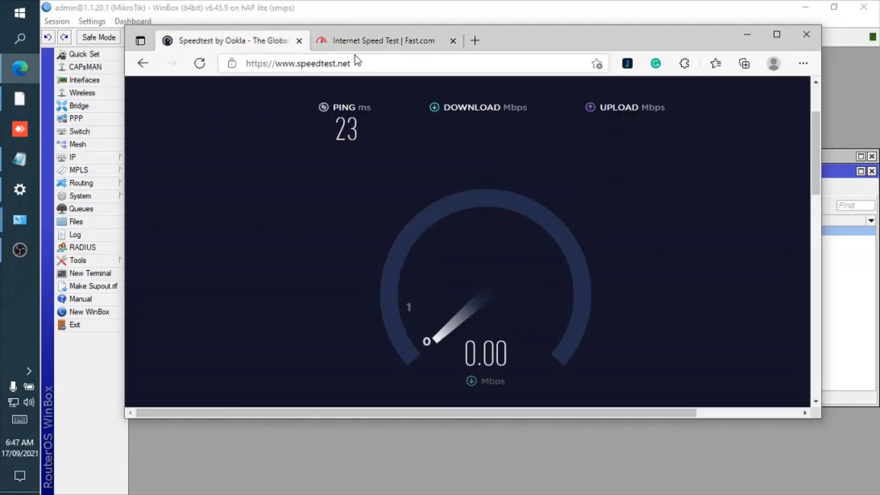
click(365, 46)
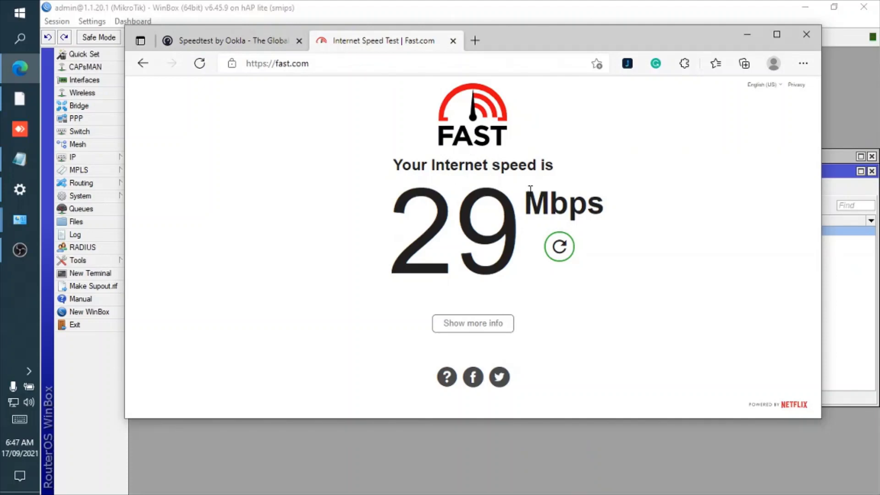
click(226, 43)
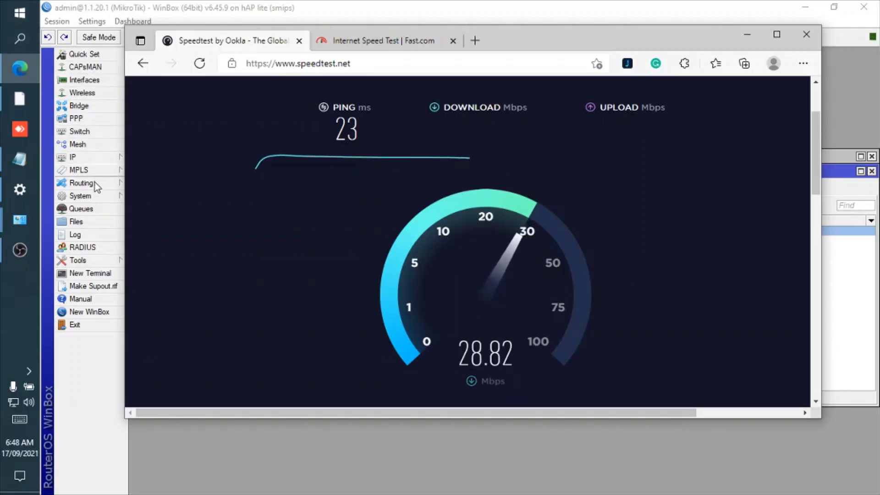
Step: Check the upload and download max limits of the dynamic pppoe-TEST queue in the router's simple queues
click(80, 208)
scroll(416, 259, down, 2)
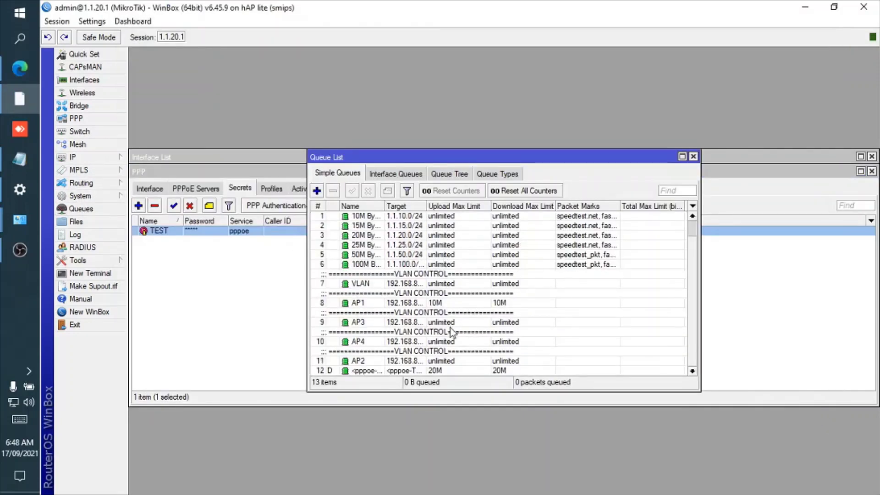
click(486, 372)
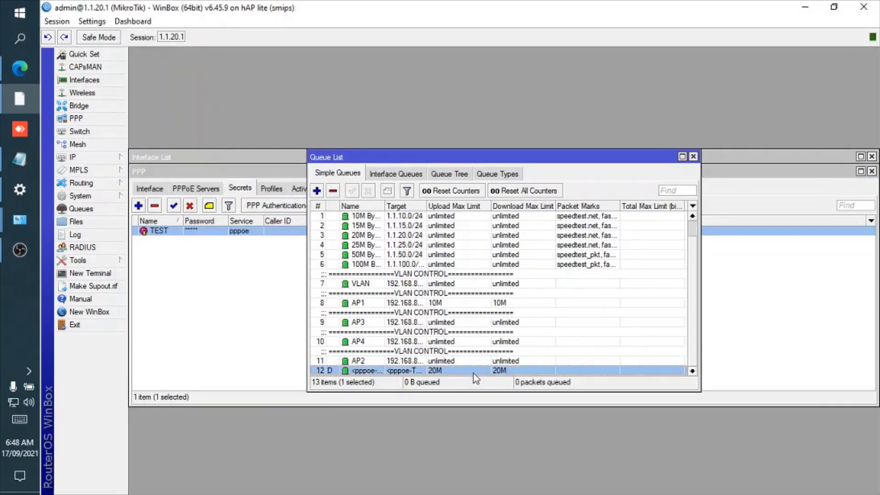
click(263, 307)
Step: Return to the browser and compare the fast.com result with the running speedtest.net test
click(21, 73)
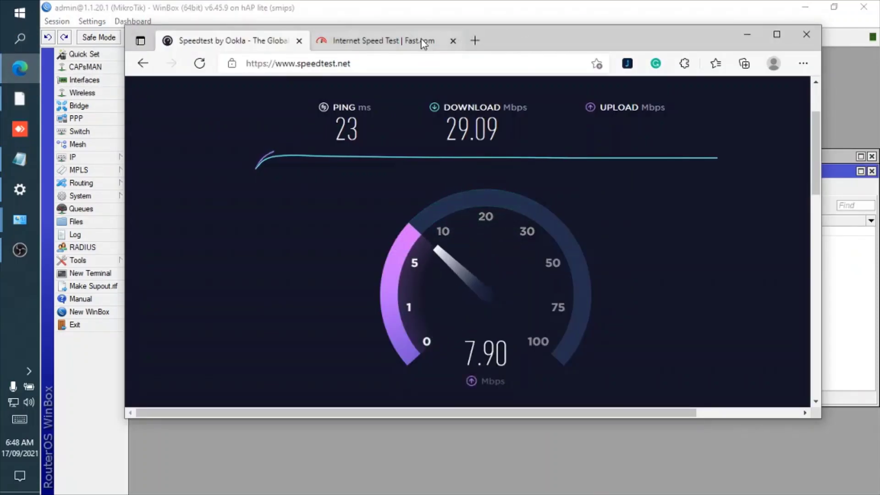
click(394, 43)
click(266, 39)
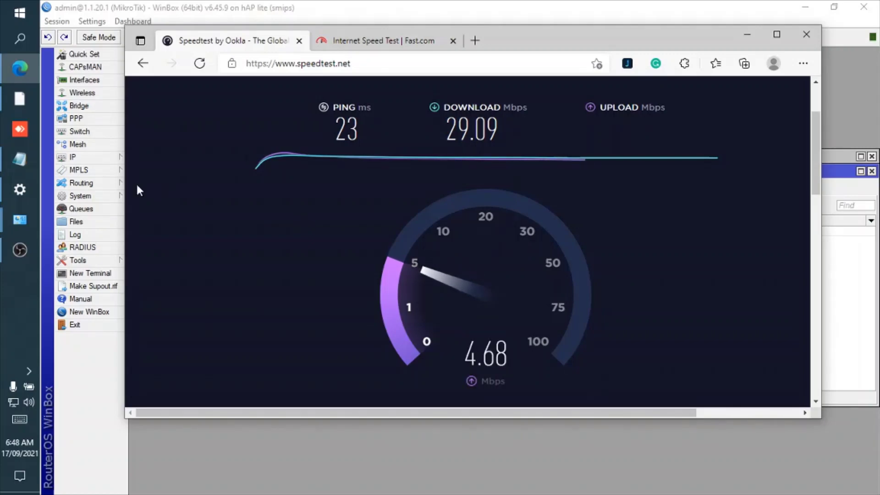
Step: Recheck the packet marks and queue types of the 20M Bypassed to 30M queue in WinBox, and close the queue list
click(106, 212)
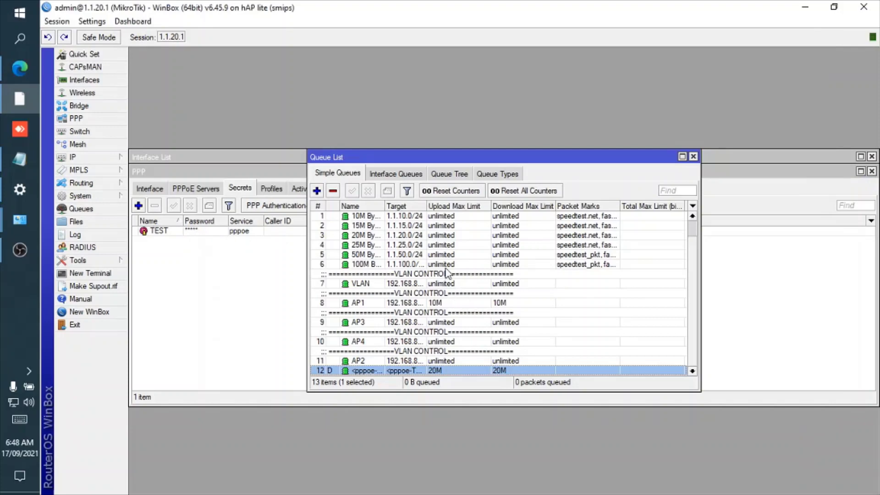
double_click(439, 235)
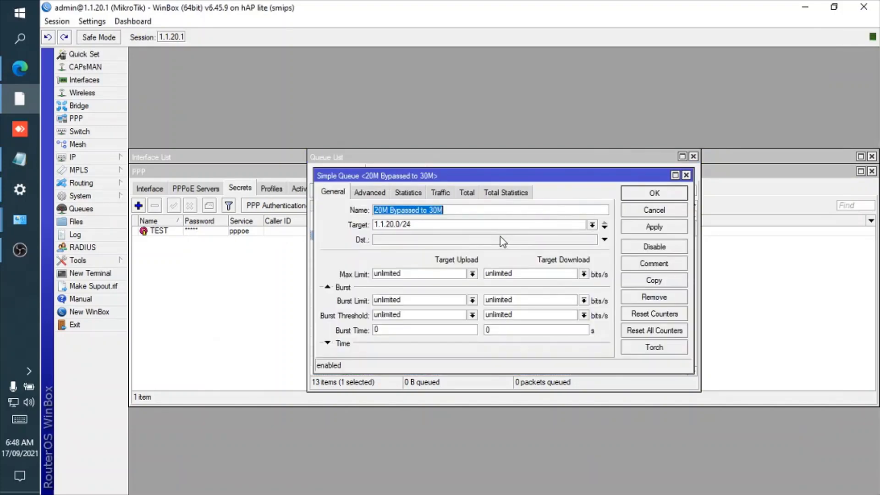
click(383, 194)
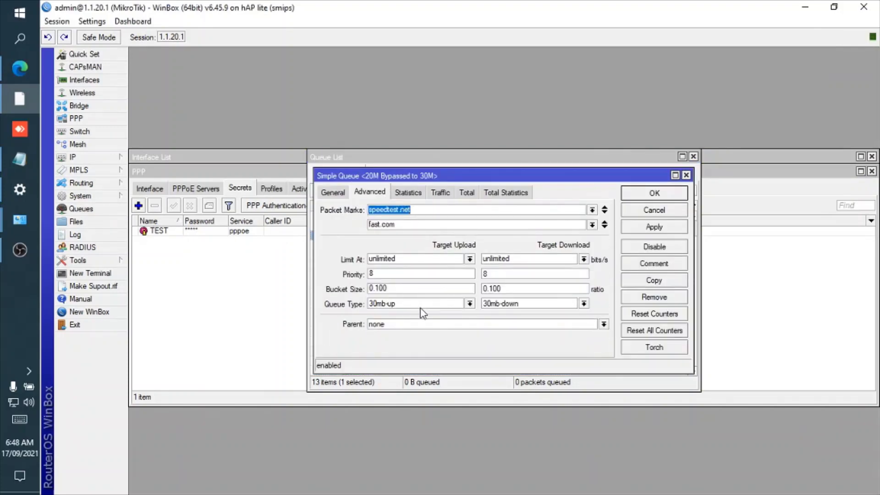
click(639, 198)
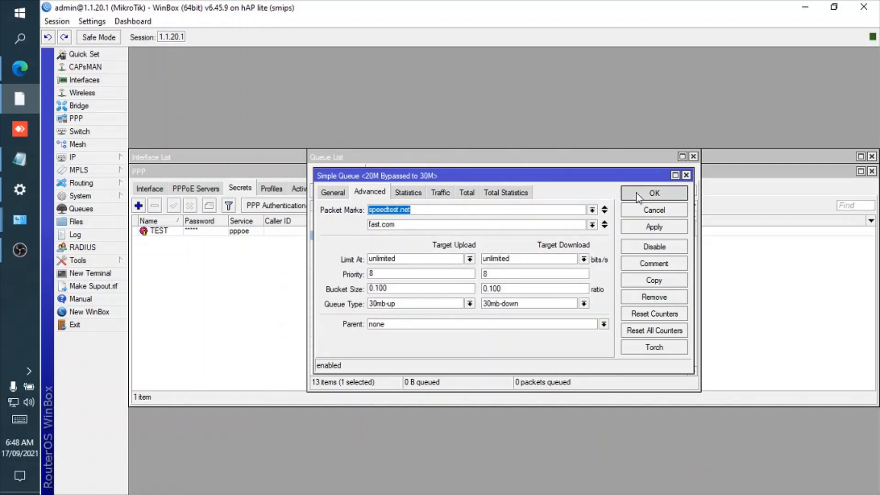
click(694, 157)
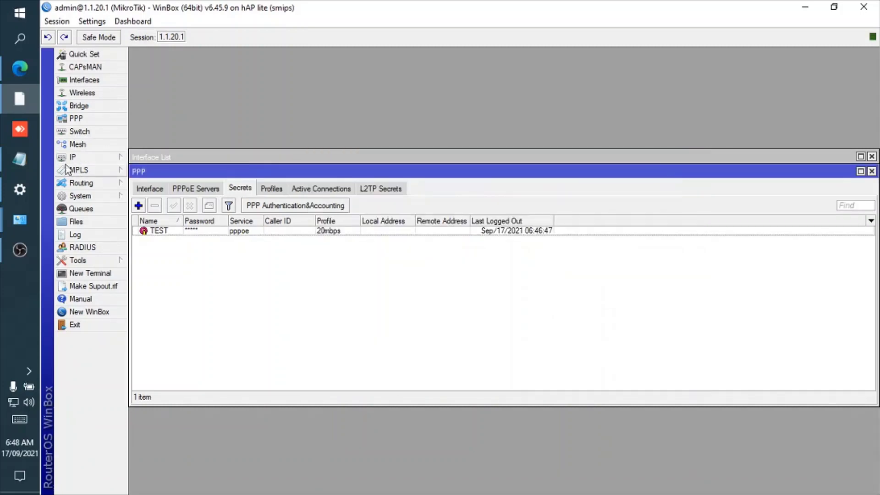
Step: Run the speedtest.net test again in the browser and compare its result with the one on fast.com
click(19, 68)
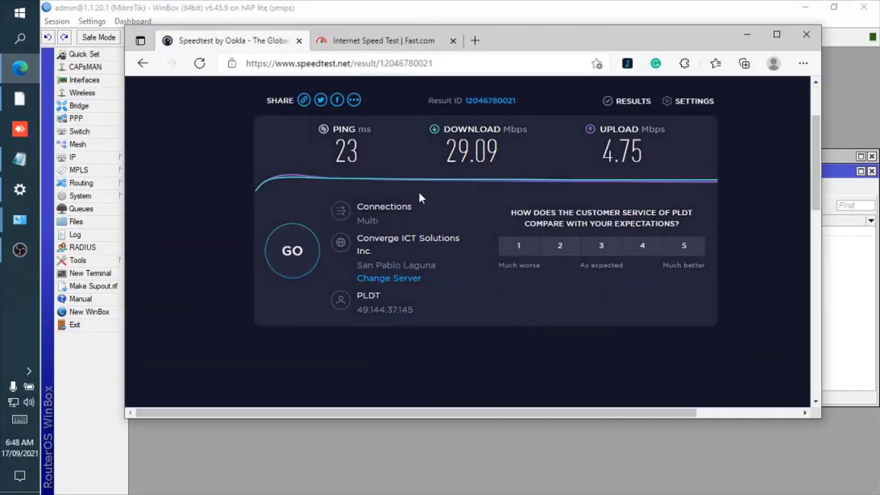
click(300, 271)
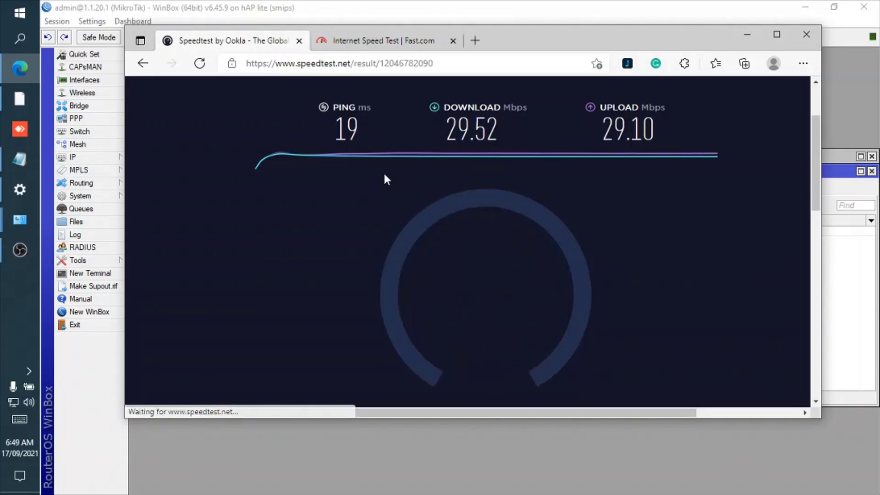
click(370, 42)
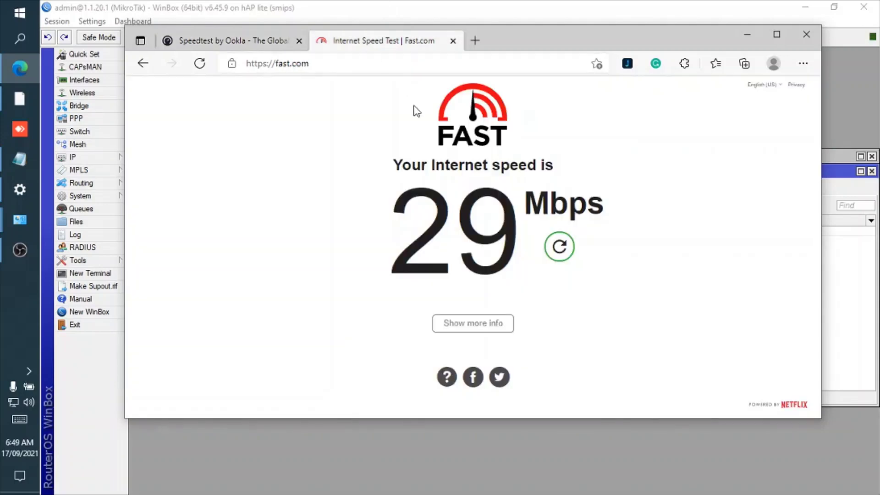
click(240, 46)
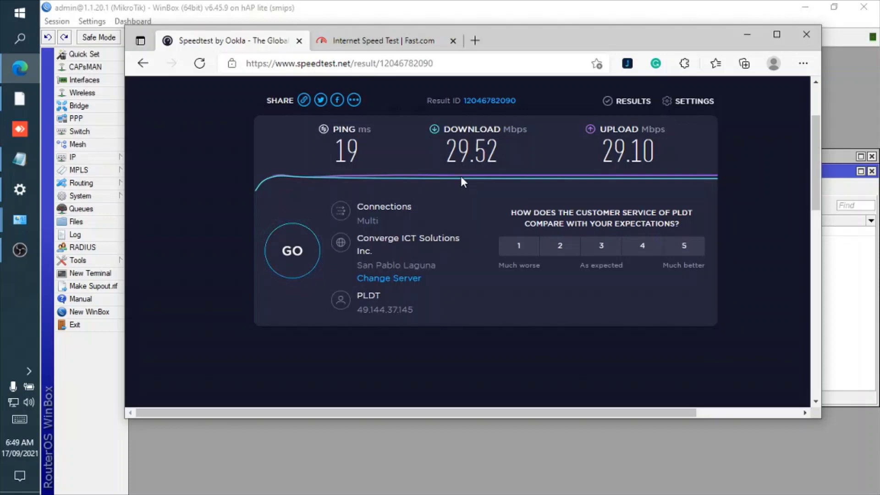
Step: Open the queue list in WinBox, widen the Name column, and review each speed test bypass queue from 5M to 100M
click(82, 209)
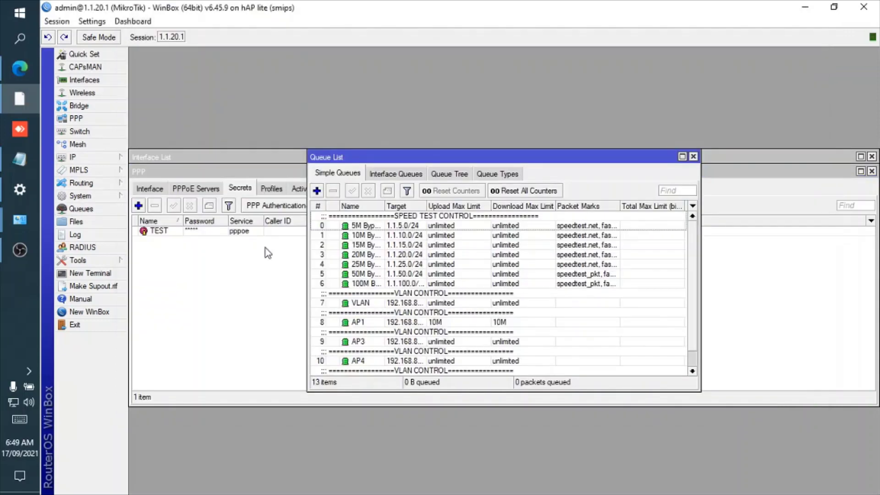
drag(386, 209, 422, 209)
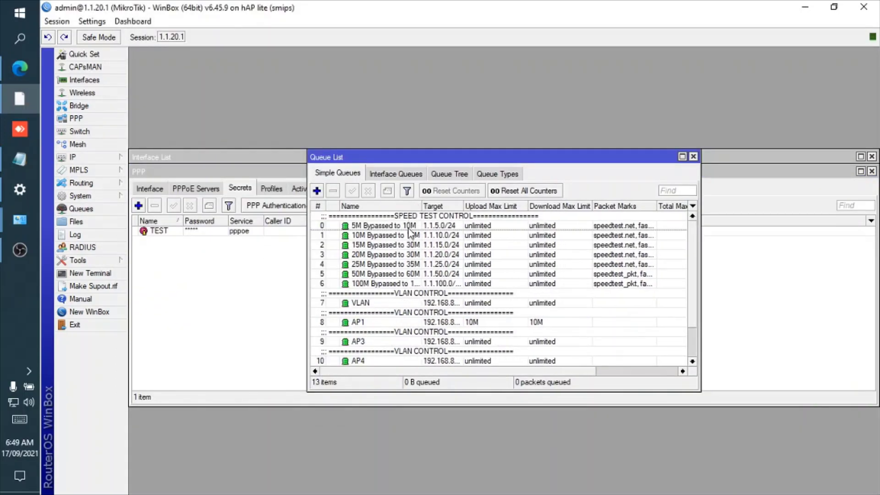
click(408, 226)
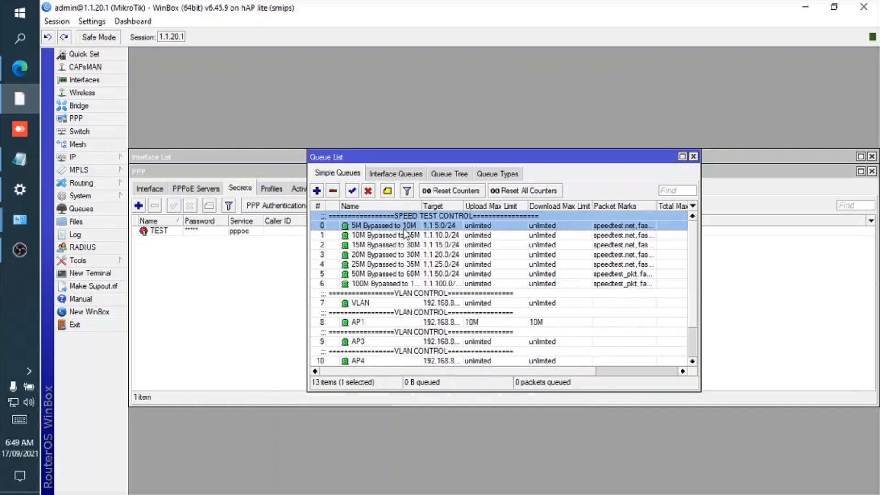
click(417, 237)
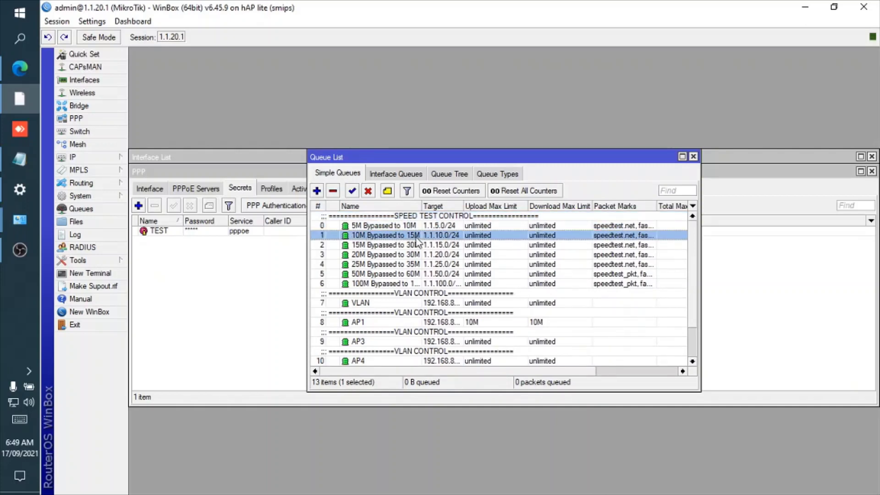
click(368, 247)
click(370, 256)
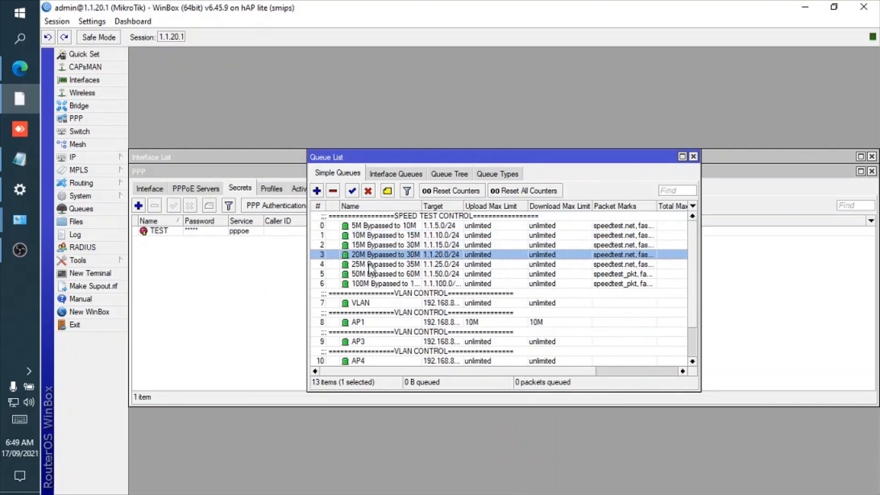
click(369, 265)
click(376, 275)
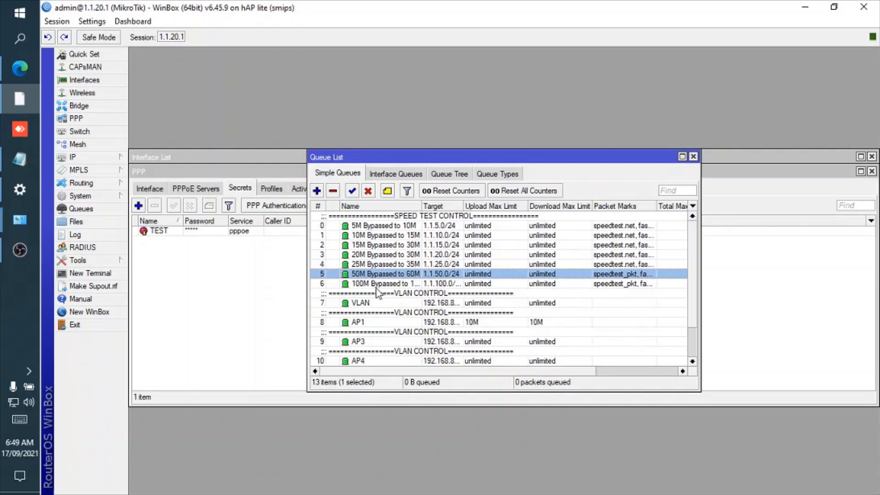
click(377, 284)
drag(422, 207, 438, 206)
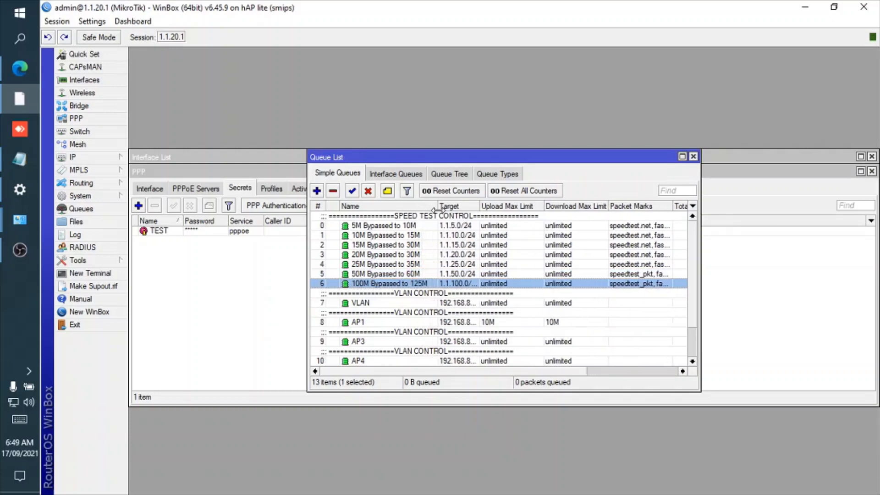
Step: Look over the VLAN, AP1, AP3 and AP4 simple queues listed under VLAN CONTROL
click(451, 302)
click(459, 322)
click(460, 343)
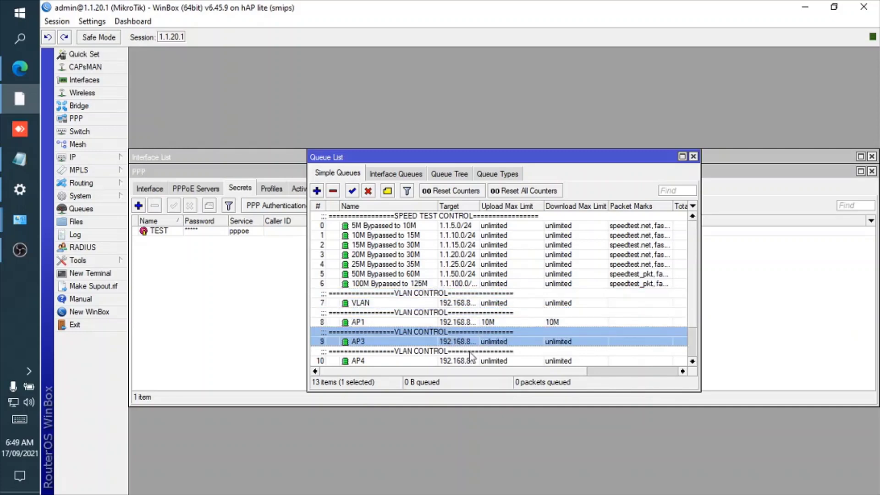
click(479, 362)
click(466, 318)
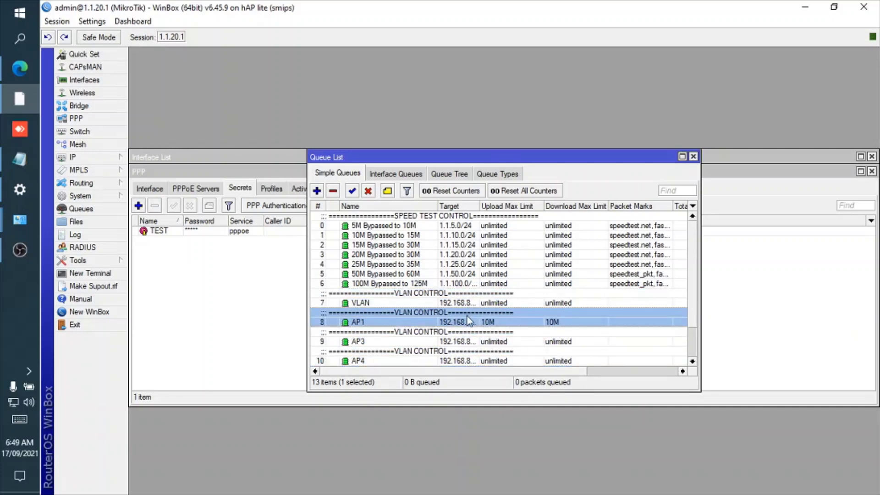
click(468, 298)
click(468, 323)
click(469, 361)
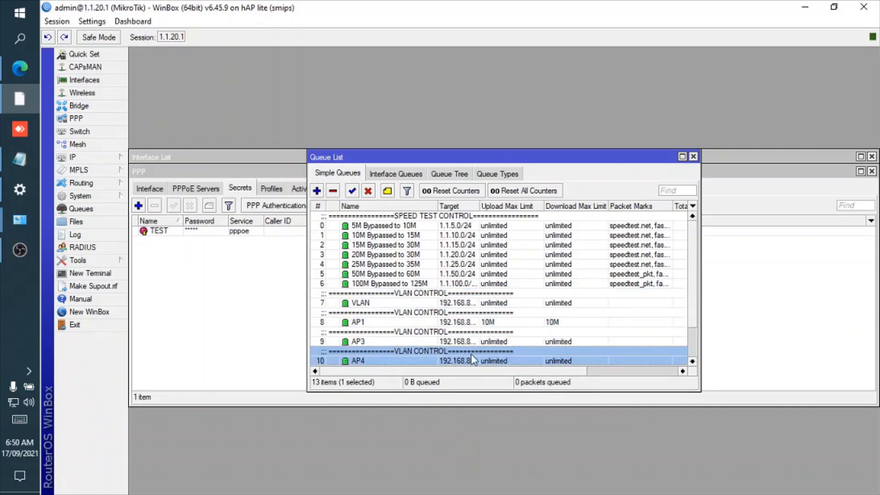
click(479, 340)
Step: Recheck the 5M Bypassed to 10M and 10M Bypassed to 15M queues and their targets
click(453, 226)
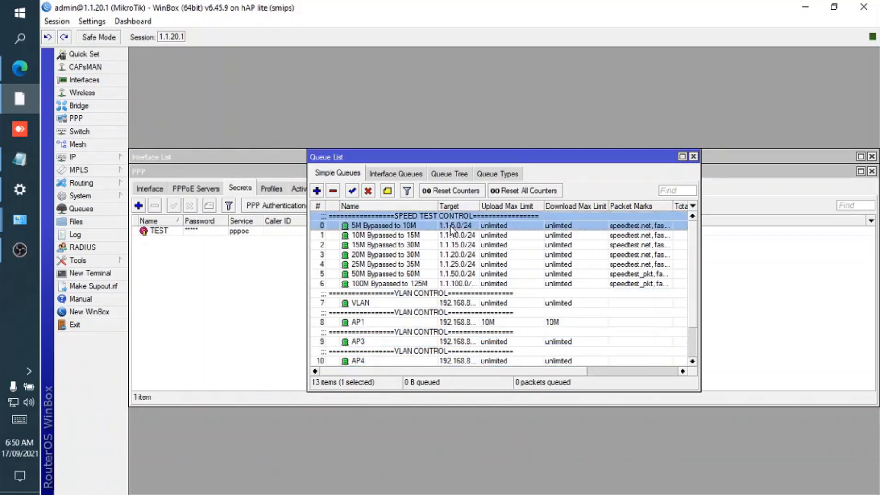
click(452, 236)
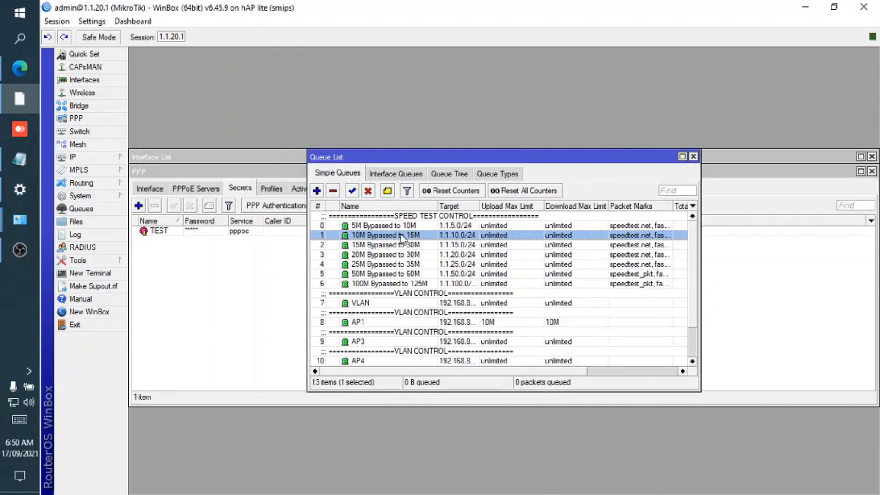
click(387, 226)
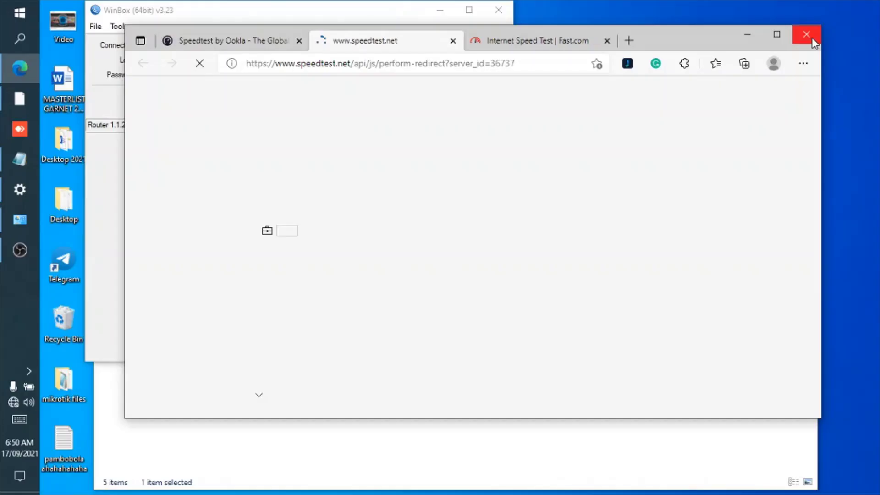
Step: Close the browser, the WinBox login window and the Network Connections window
click(808, 38)
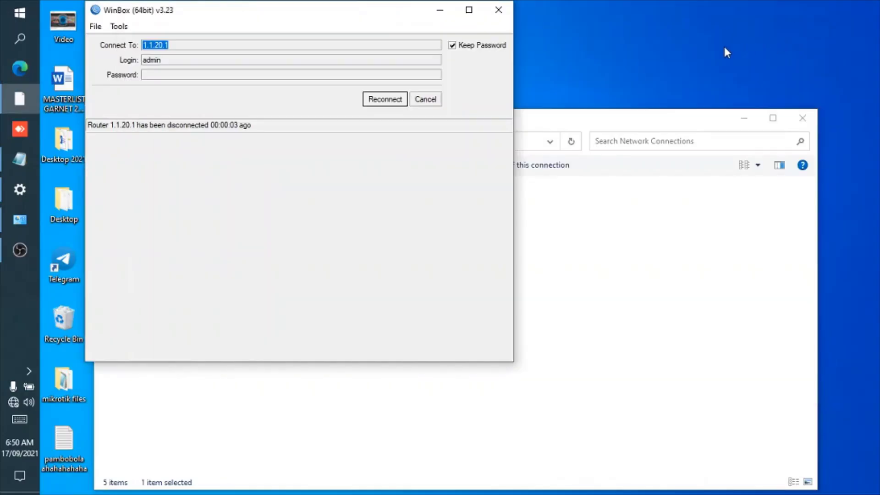
click(499, 17)
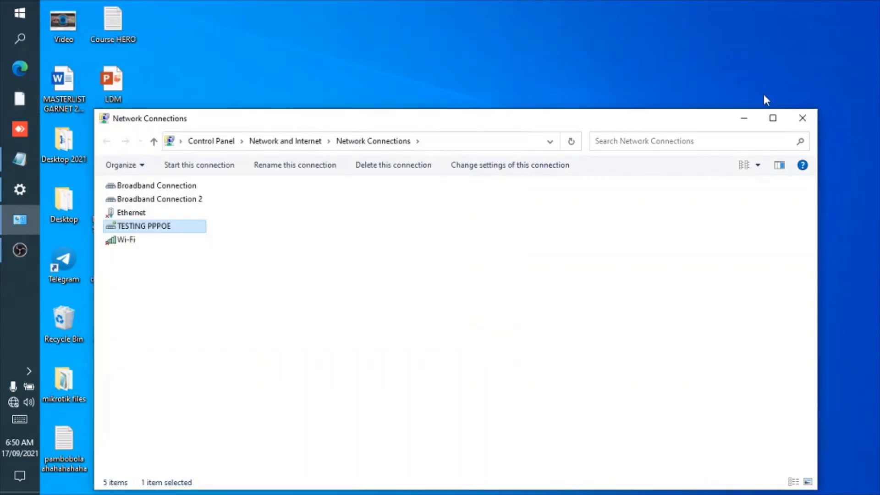
click(802, 117)
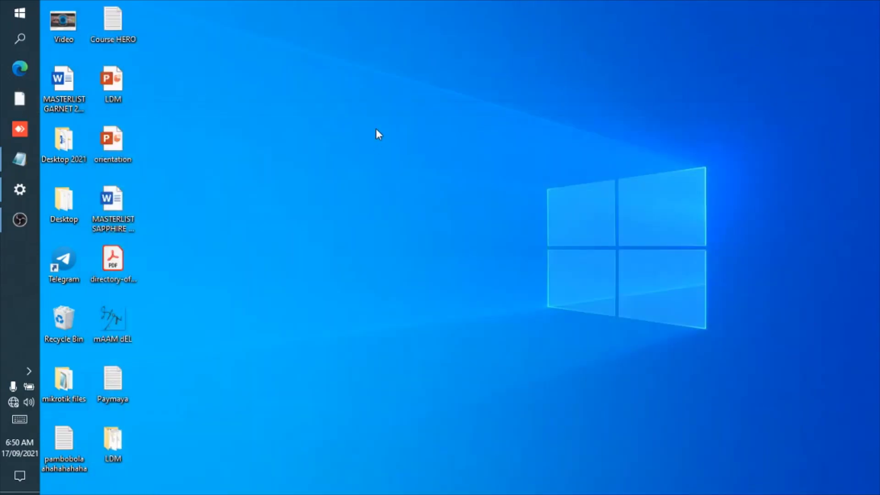